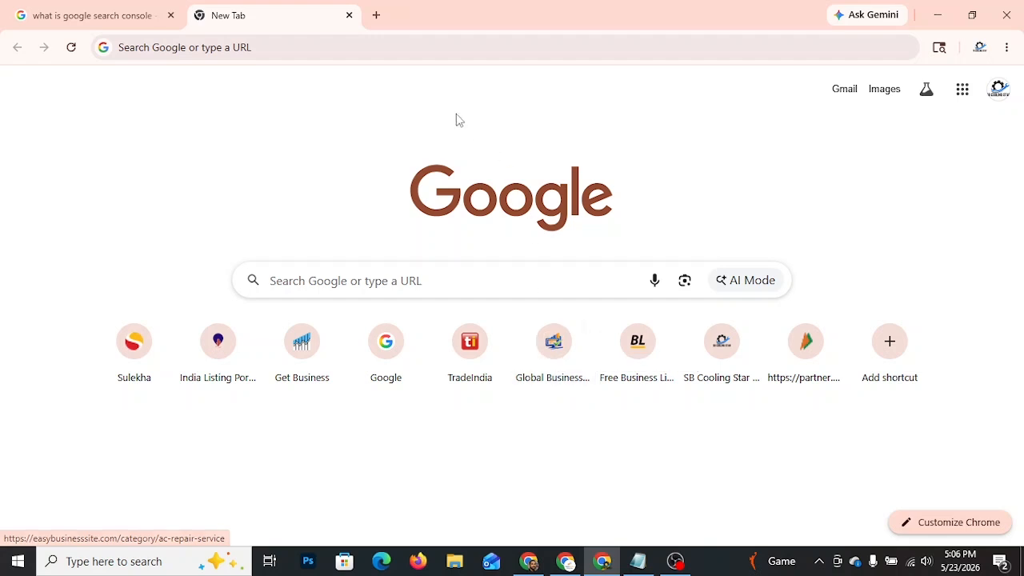
Step: Search Google for search.google.com
{"action": "left_click", "coordinate": [394, 52]}
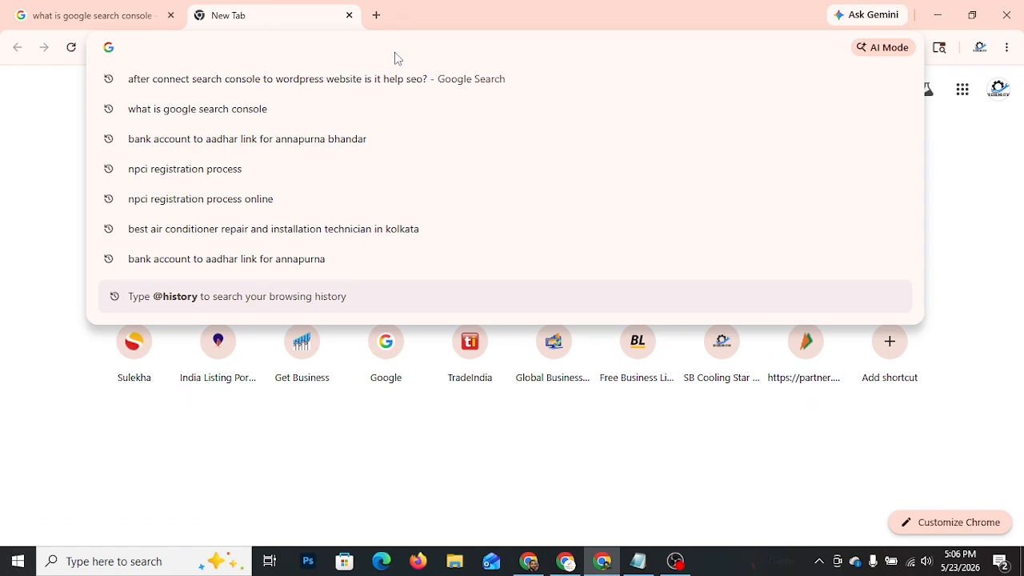
{"action": "type", "text": "sear"}
{"action": "key", "text": "BackSpace"}
{"action": "key", "text": "BackSpace"}
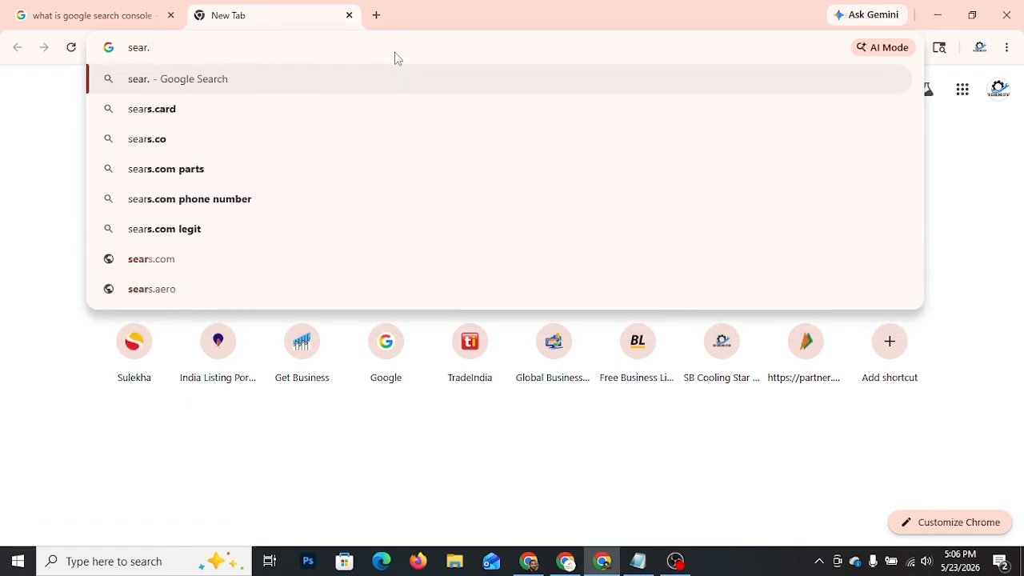
{"action": "type", "text": "rc"}
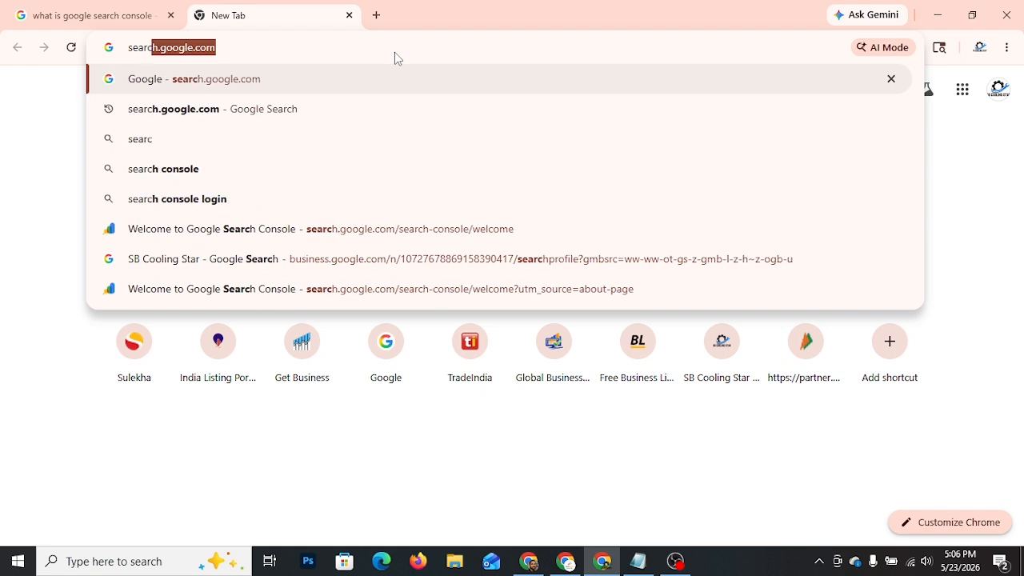
{"action": "type", "text": "h.google"}
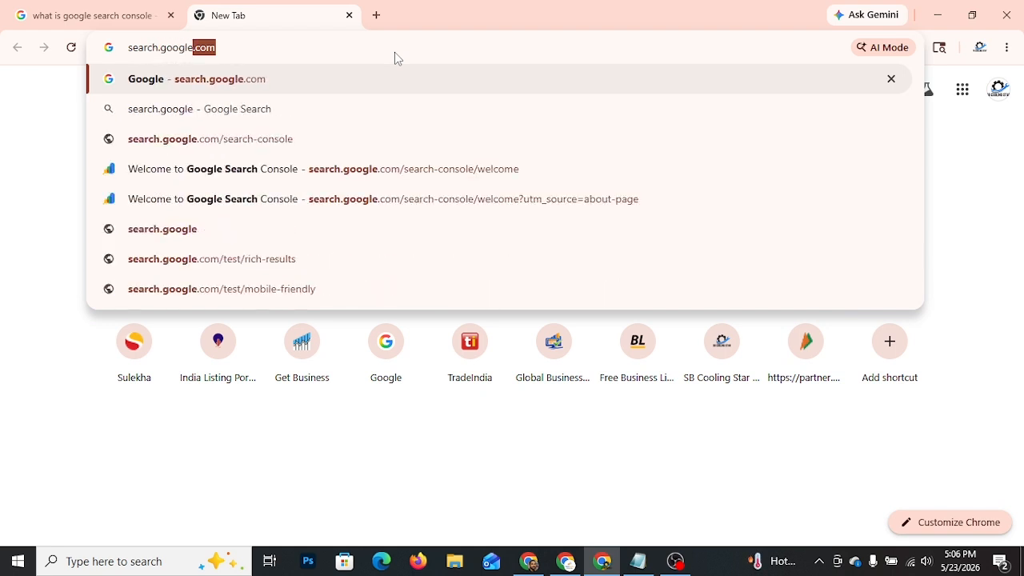
{"action": "key", "text": "Return"}
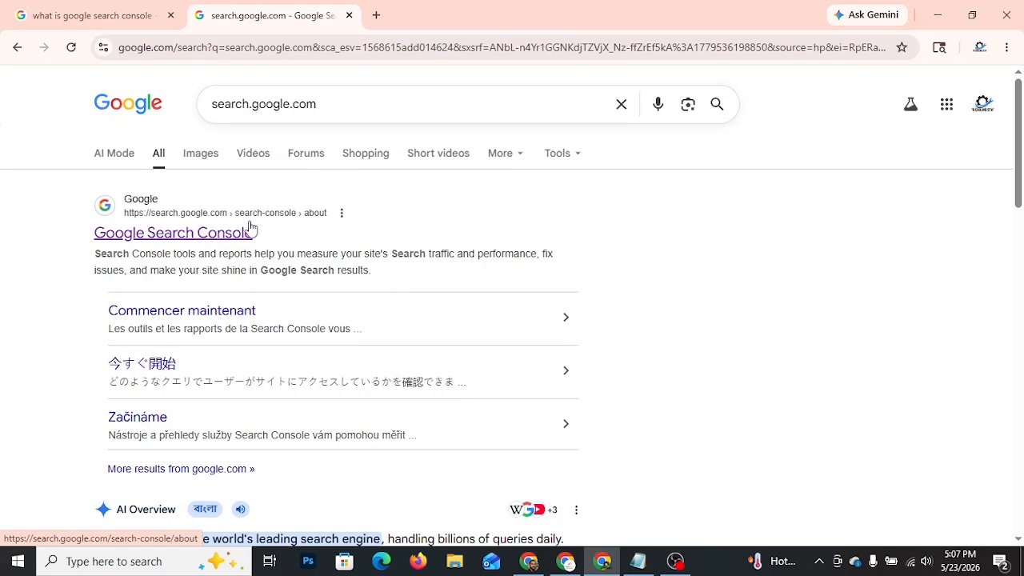
Step: Open the Google Search Console result in a new tab and start Search Console
{"action": "right_click", "coordinate": [199, 238]}
{"action": "left_click", "coordinate": [245, 253]}
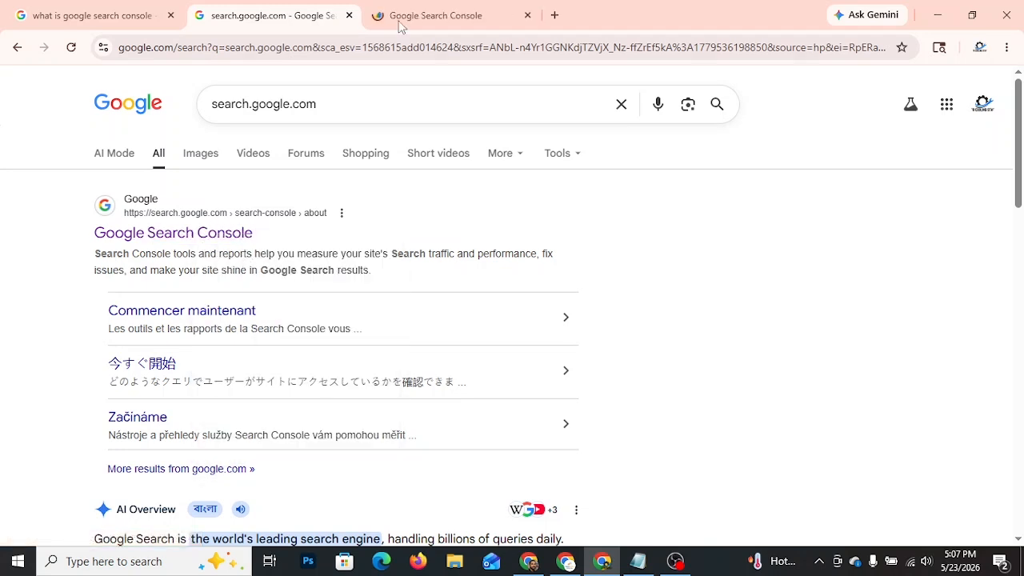
{"action": "left_click", "coordinate": [428, 11]}
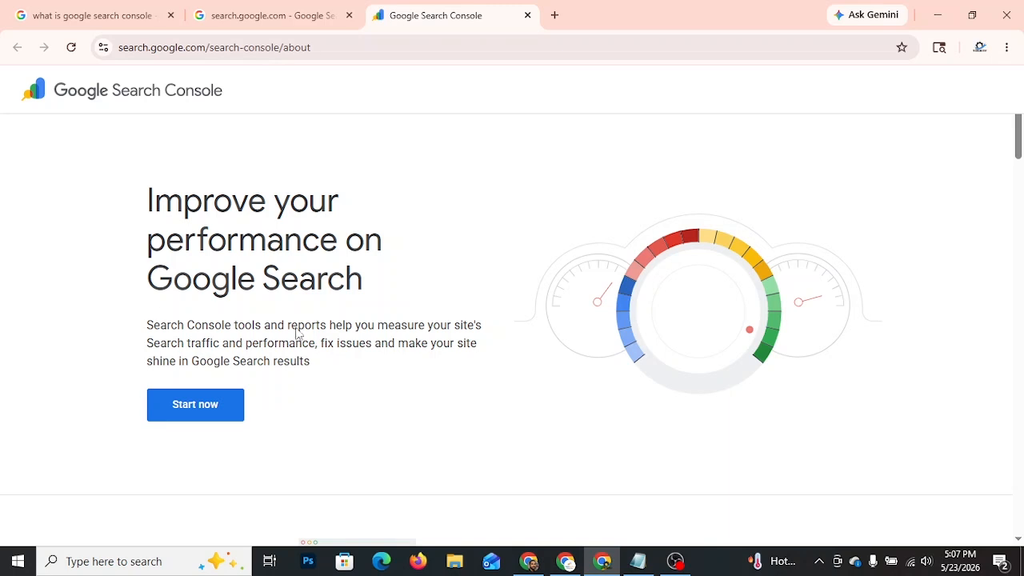
{"action": "left_click", "coordinate": [192, 405]}
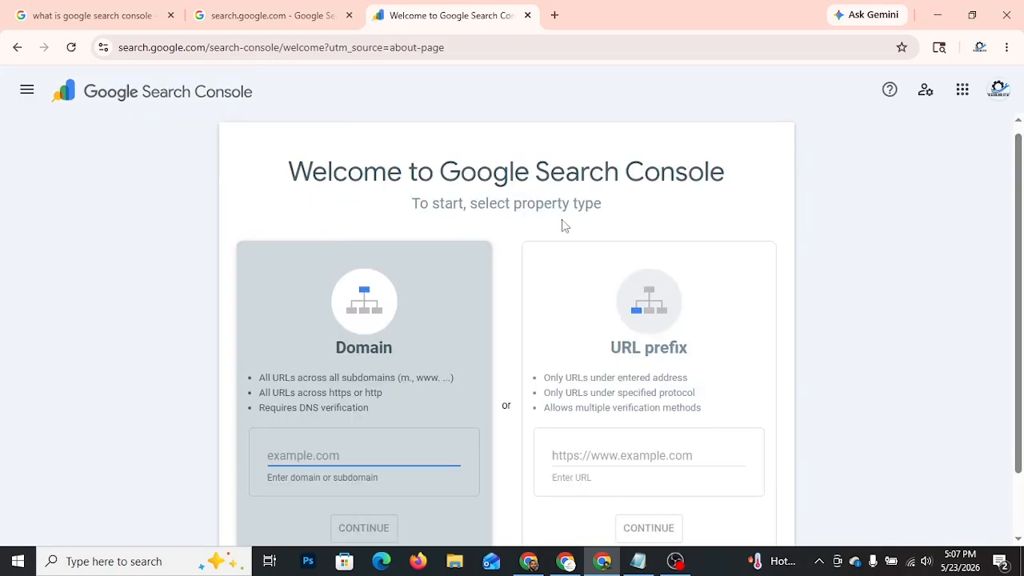
Step: Examine the Domain and URL prefix property types offered on the welcome page
{"action": "scroll", "coordinate": [564, 285], "scroll_direction": "down", "scroll_amount": 1}
{"action": "scroll", "coordinate": [562, 291], "scroll_direction": "up", "scroll_amount": 1}
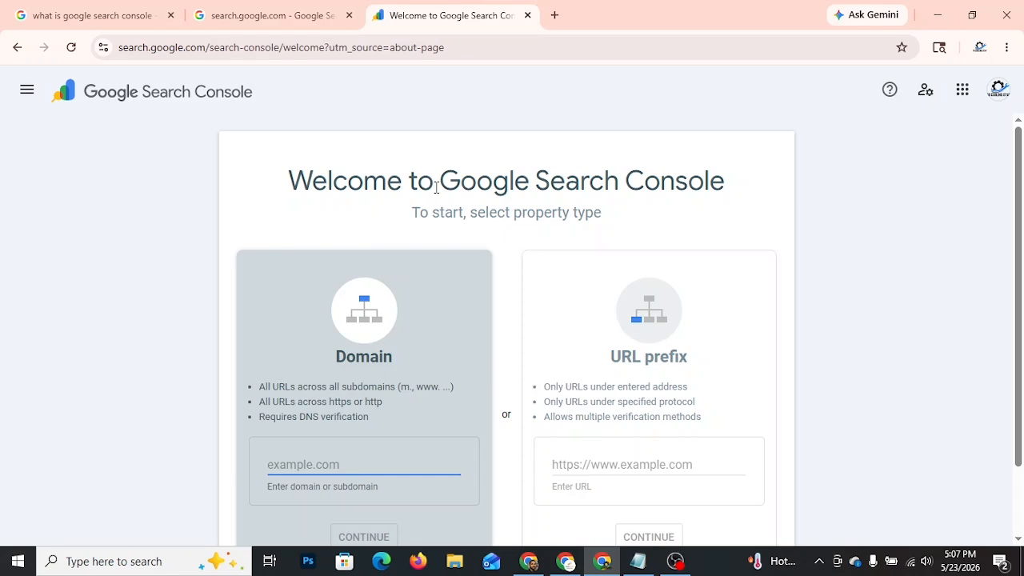
{"action": "scroll", "coordinate": [389, 356], "scroll_direction": "down", "scroll_amount": 1}
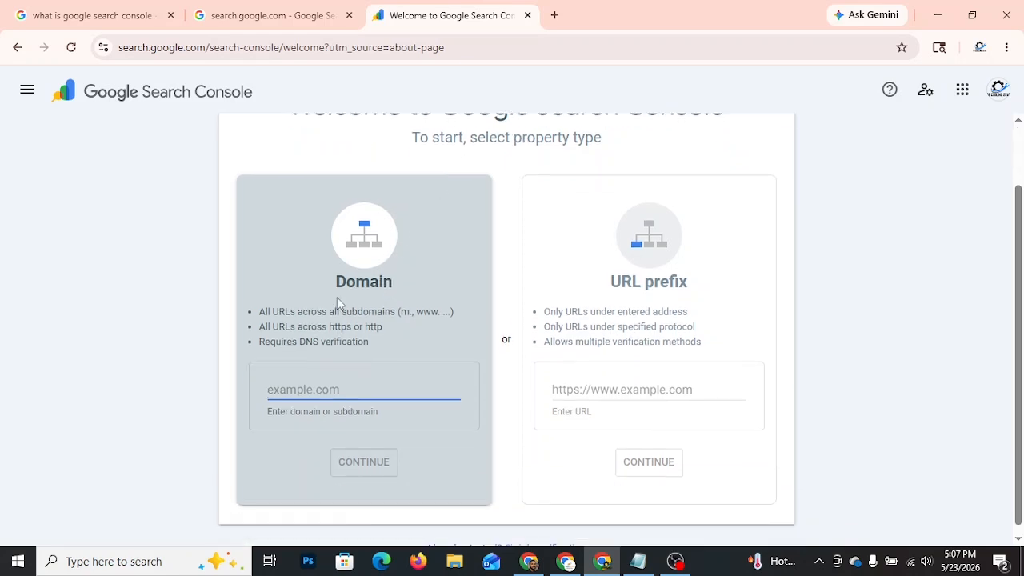
{"action": "double_click", "coordinate": [359, 286]}
{"action": "left_click", "coordinate": [318, 389]}
Step: Open a new browser tab and try to load sbcooloingstar.com
{"action": "left_click", "coordinate": [554, 15]}
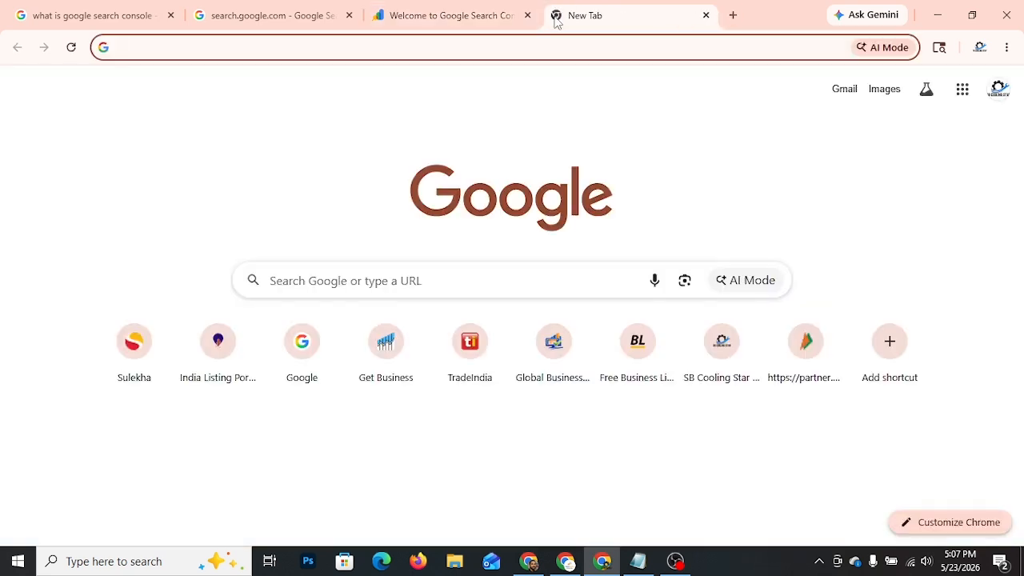
{"action": "type", "text": "sbcooloin"}
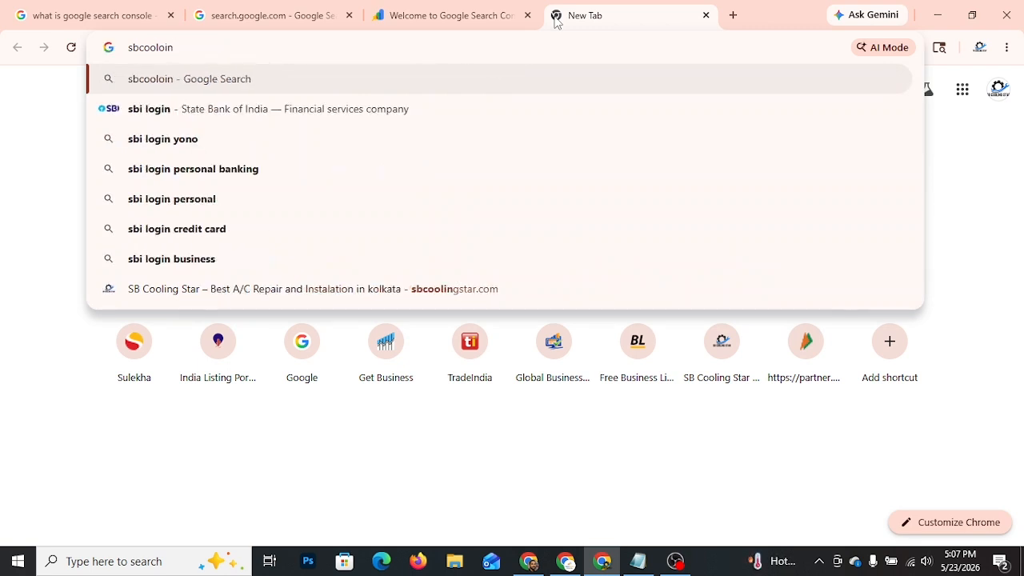
{"action": "type", "text": "gstar"}
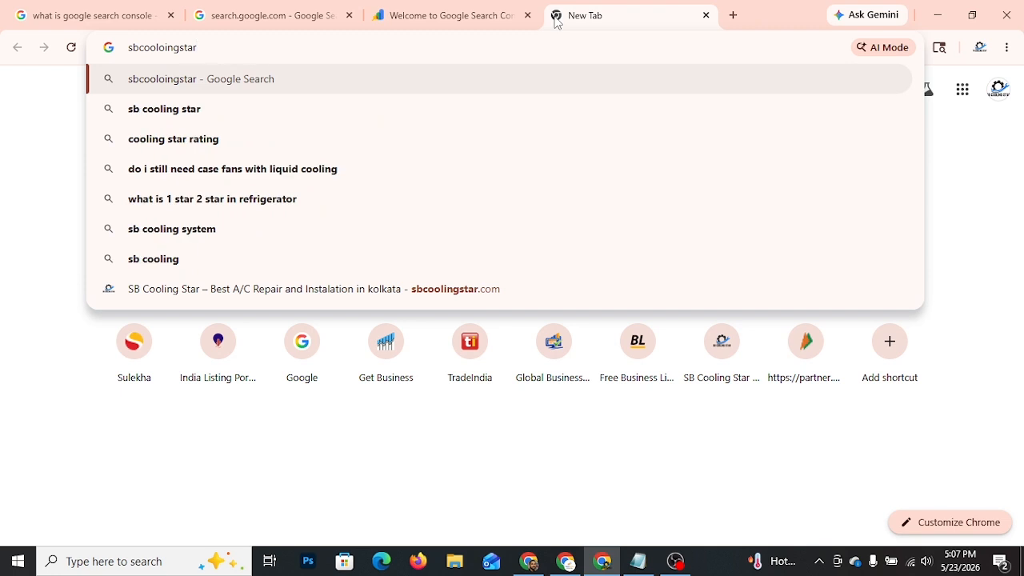
{"action": "type", "text": ".com"}
{"action": "key", "text": "Return"}
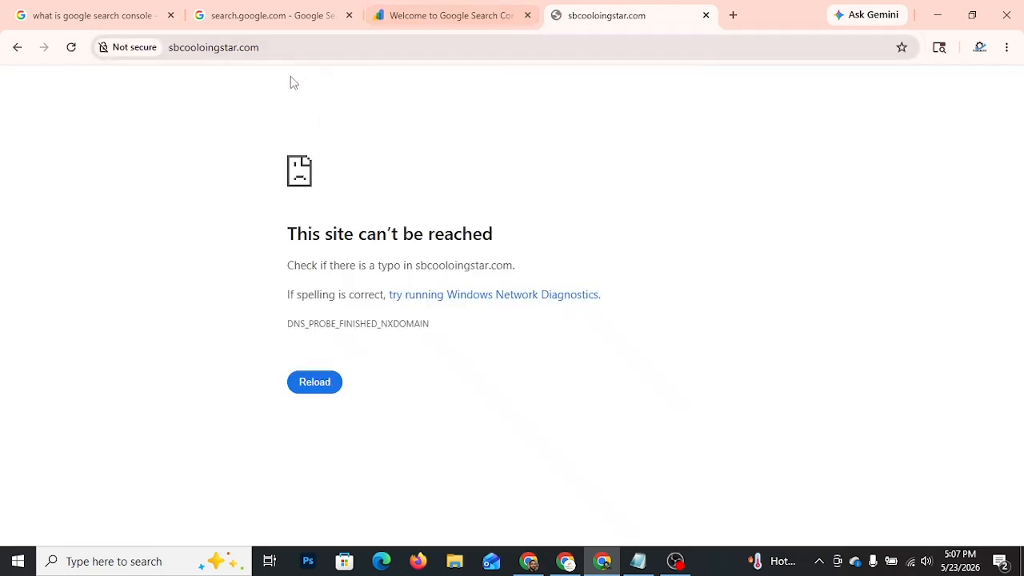
Step: Correct the web address and load sbcoolingstar.com in the same tab
{"action": "left_click", "coordinate": [262, 51]}
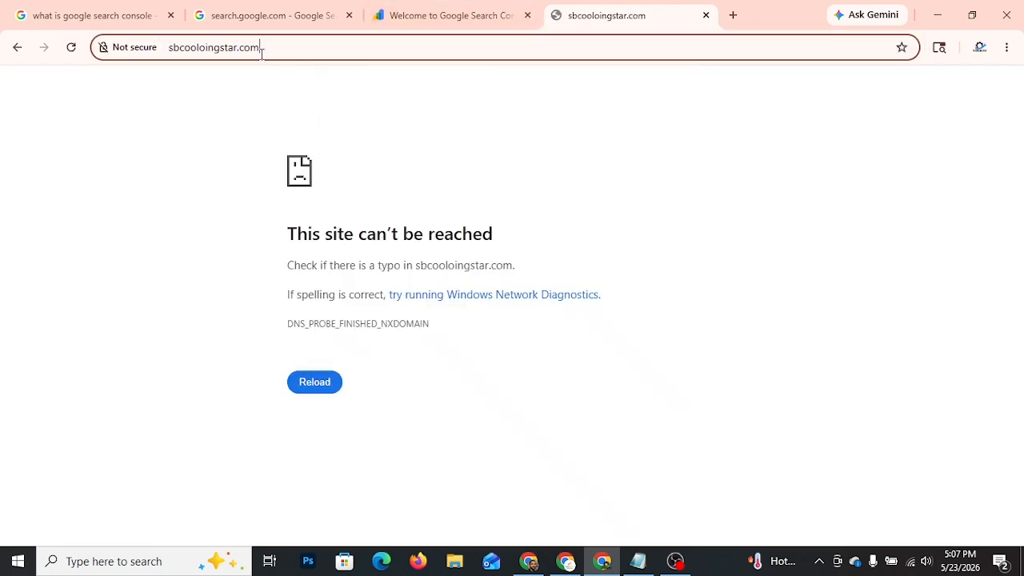
{"action": "type", "text": "sb"}
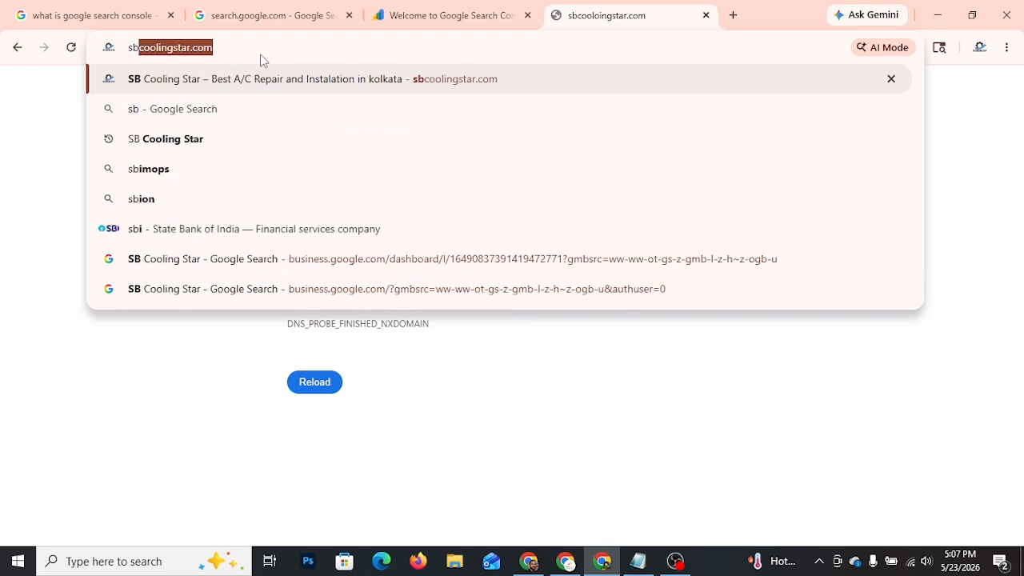
{"action": "type", "text": "coolings"}
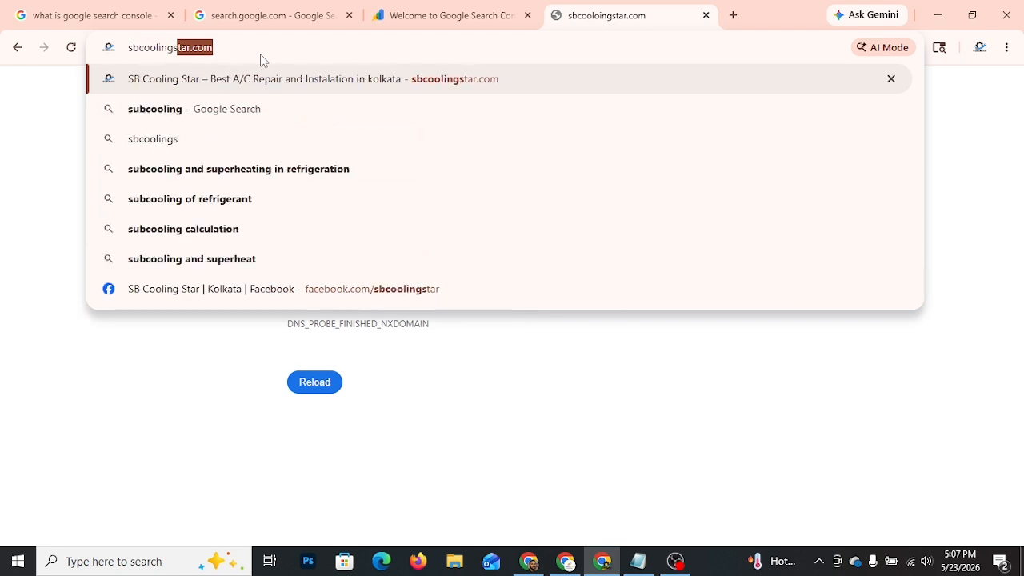
{"action": "type", "text": "tar.c"}
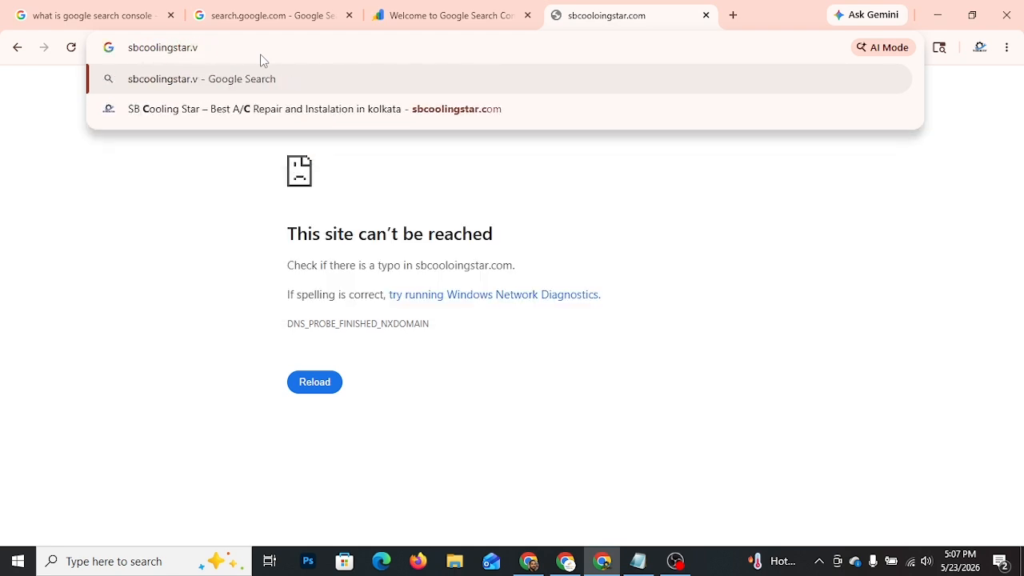
{"action": "key", "text": "BackSpace"}
{"action": "type", "text": "com"}
{"action": "key", "text": "Return"}
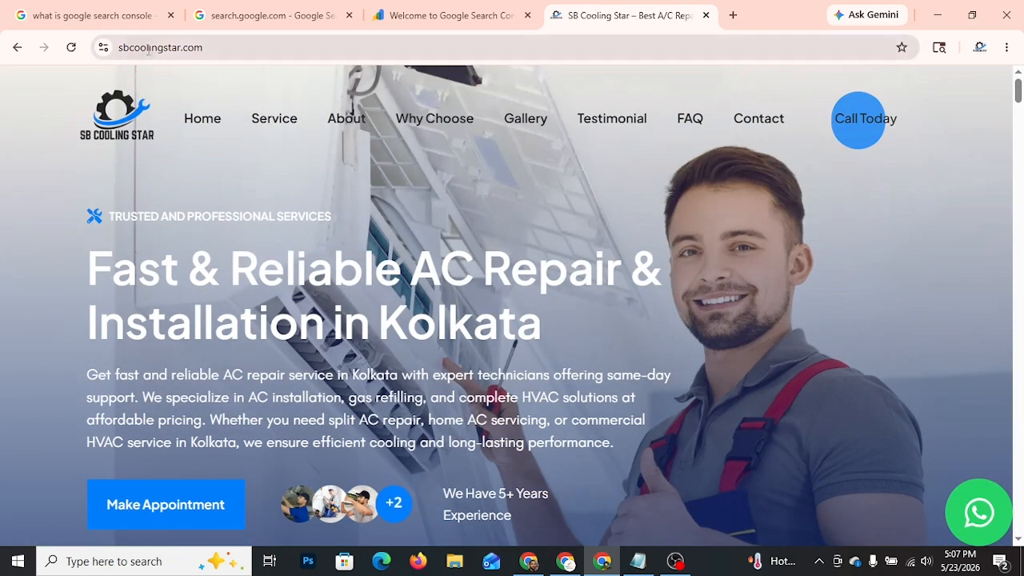
{"action": "left_click", "coordinate": [148, 50]}
{"action": "double_click", "coordinate": [151, 48]}
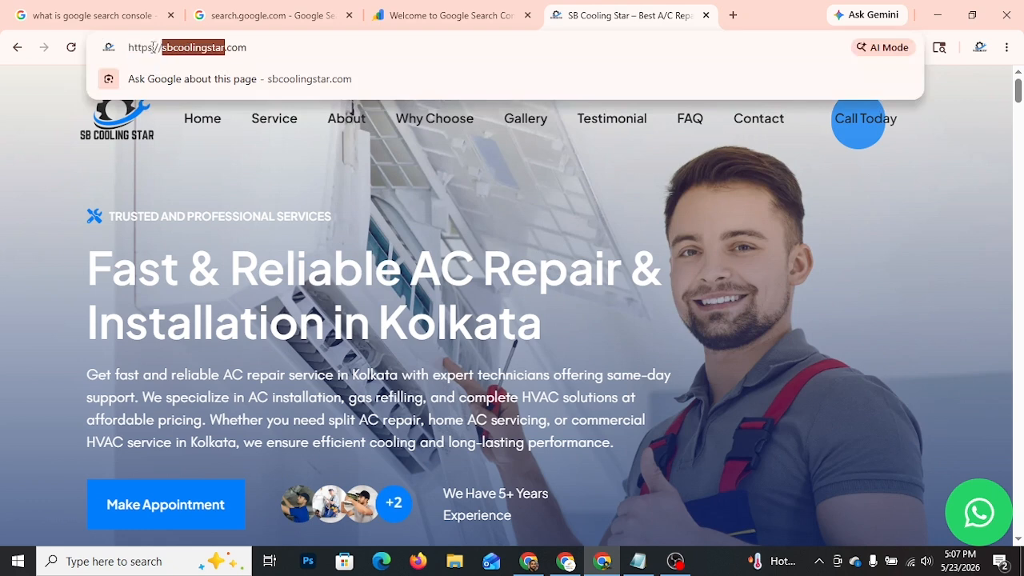
{"action": "left_click", "coordinate": [178, 52]}
{"action": "left_click_drag", "start_coordinate": [162, 48], "coordinate": [255, 48]}
{"action": "double_click", "coordinate": [234, 48]}
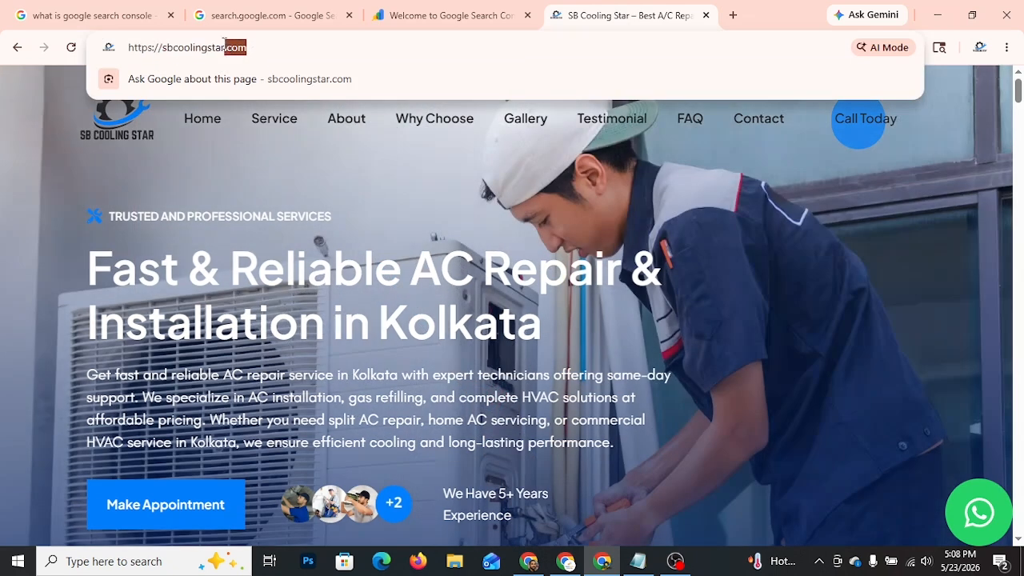
{"action": "left_click_drag", "start_coordinate": [163, 48], "coordinate": [128, 50]}
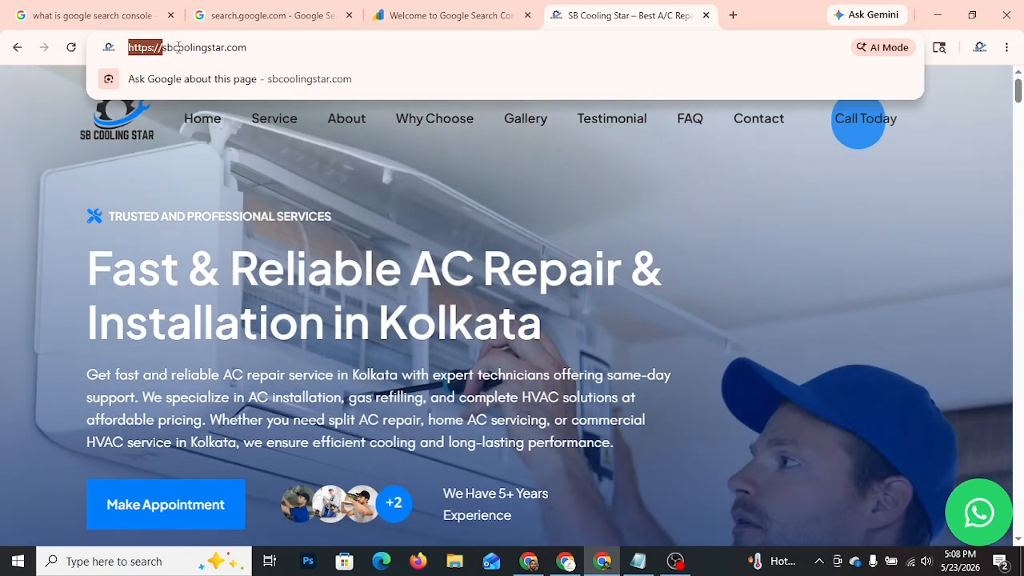
{"action": "triple_click", "coordinate": [158, 50]}
{"action": "key", "text": "ctrl+c"}
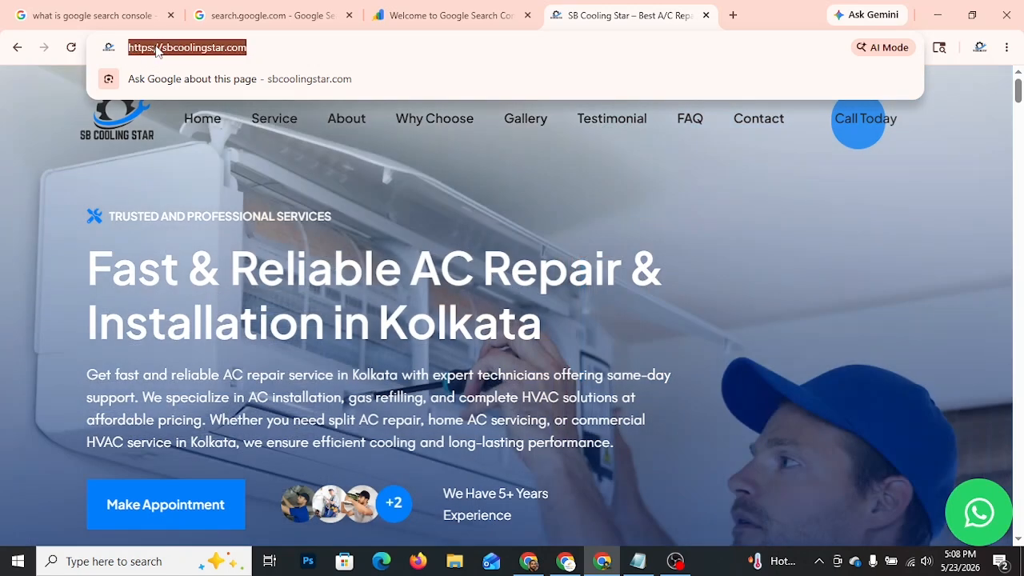
{"action": "left_click", "coordinate": [440, 16]}
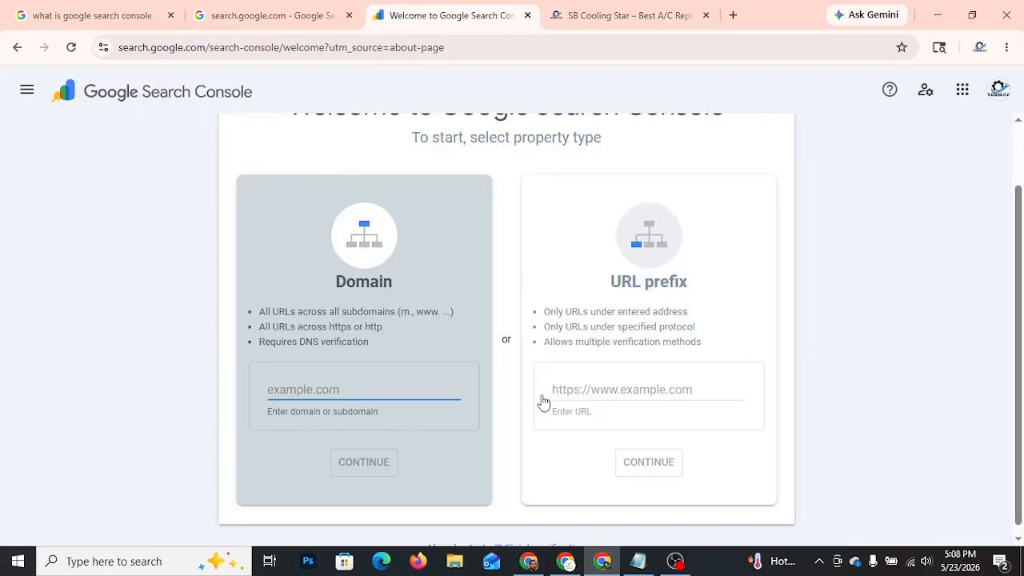
{"action": "left_click", "coordinate": [644, 385]}
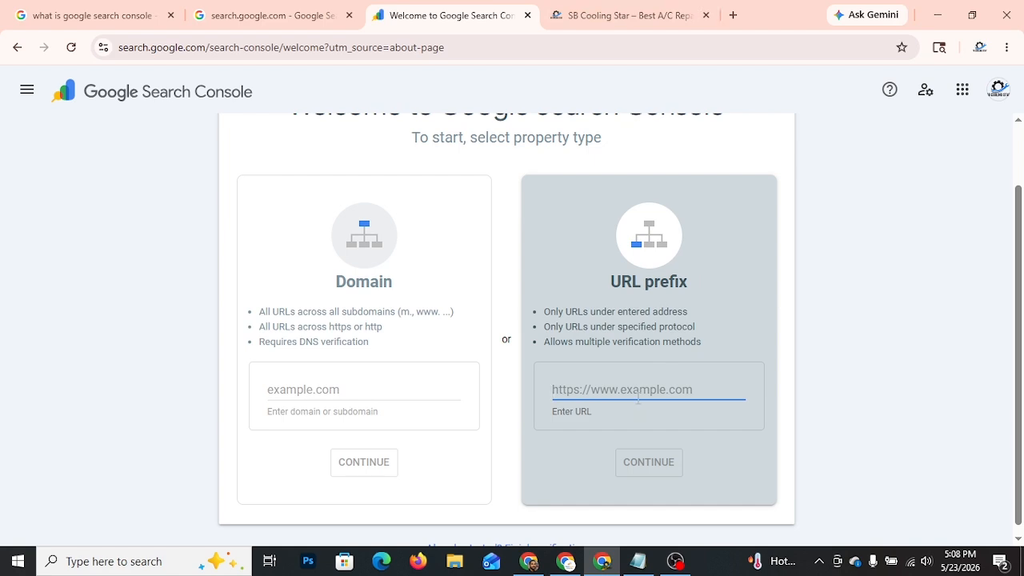
{"action": "left_click", "coordinate": [632, 15]}
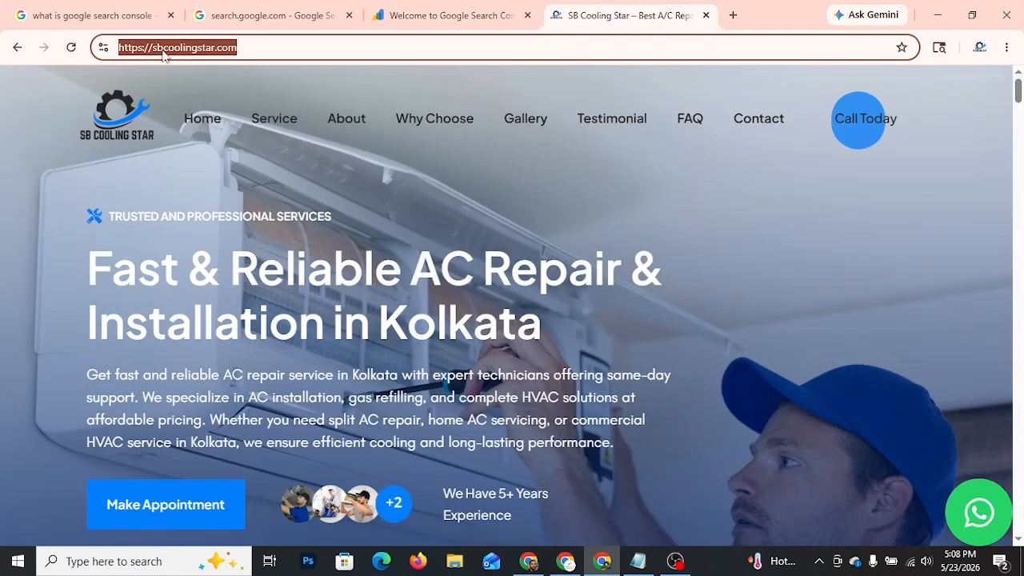
{"action": "left_click", "coordinate": [448, 15]}
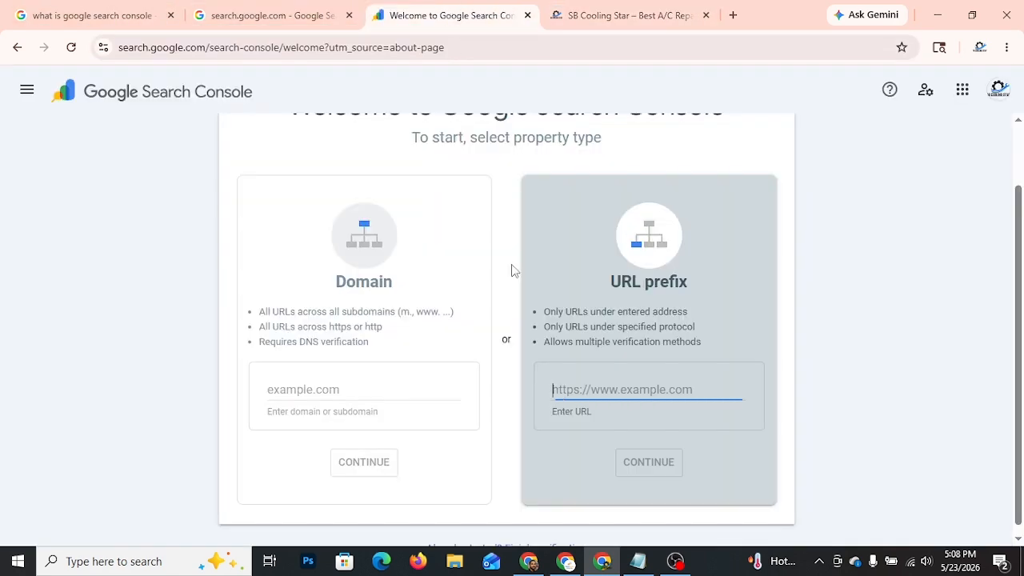
{"action": "key", "text": "ctrl+v"}
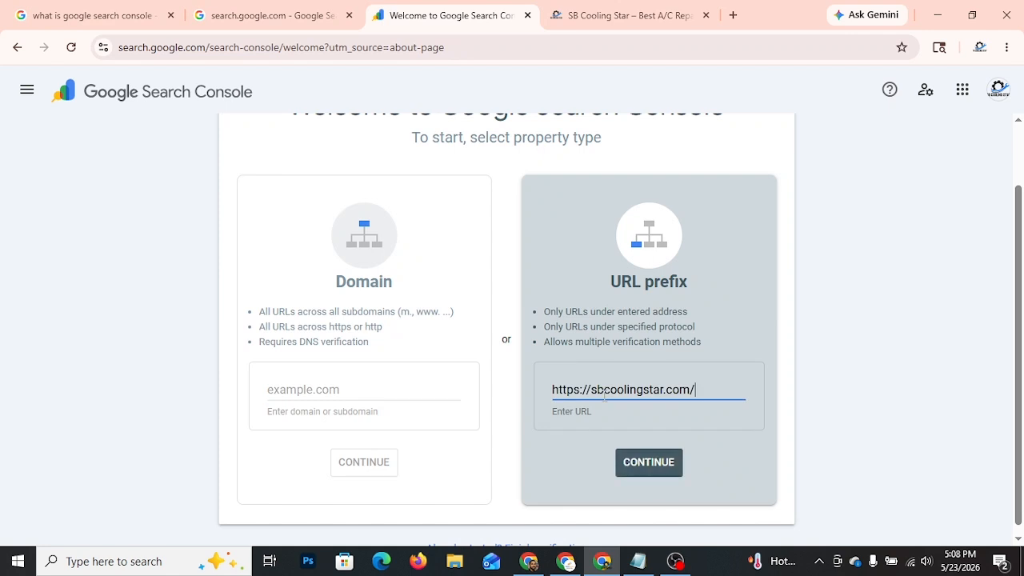
{"action": "left_click", "coordinate": [649, 462]}
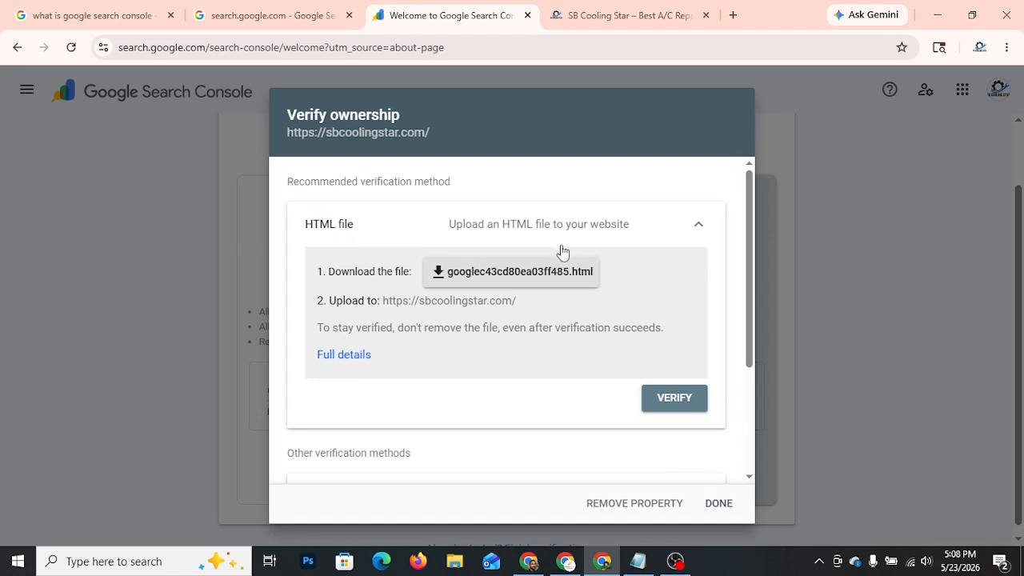
Step: Review the ownership verification methods and expand the HTML tag option to show its meta tag
{"action": "scroll", "coordinate": [503, 388], "scroll_direction": "down", "scroll_amount": 2}
{"action": "scroll", "coordinate": [501, 374], "scroll_direction": "up", "scroll_amount": 2}
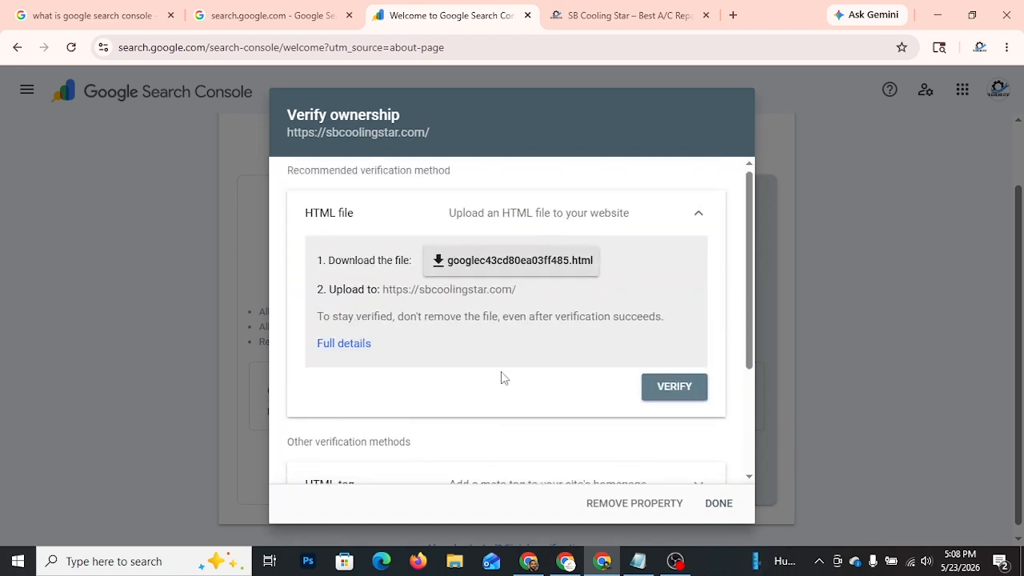
{"action": "scroll", "coordinate": [527, 360], "scroll_direction": "down", "scroll_amount": 2}
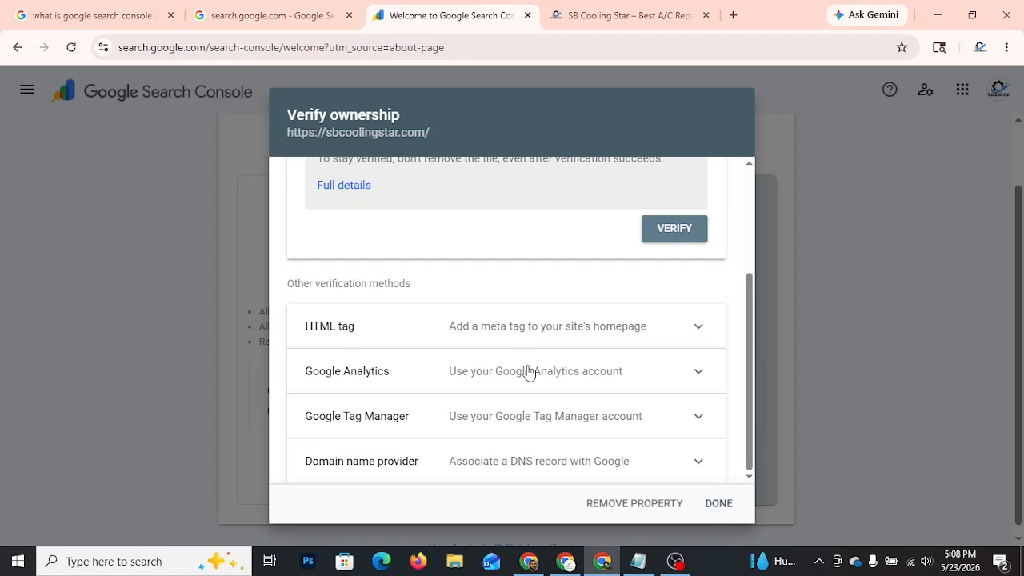
{"action": "scroll", "coordinate": [570, 389], "scroll_direction": "up", "scroll_amount": 2}
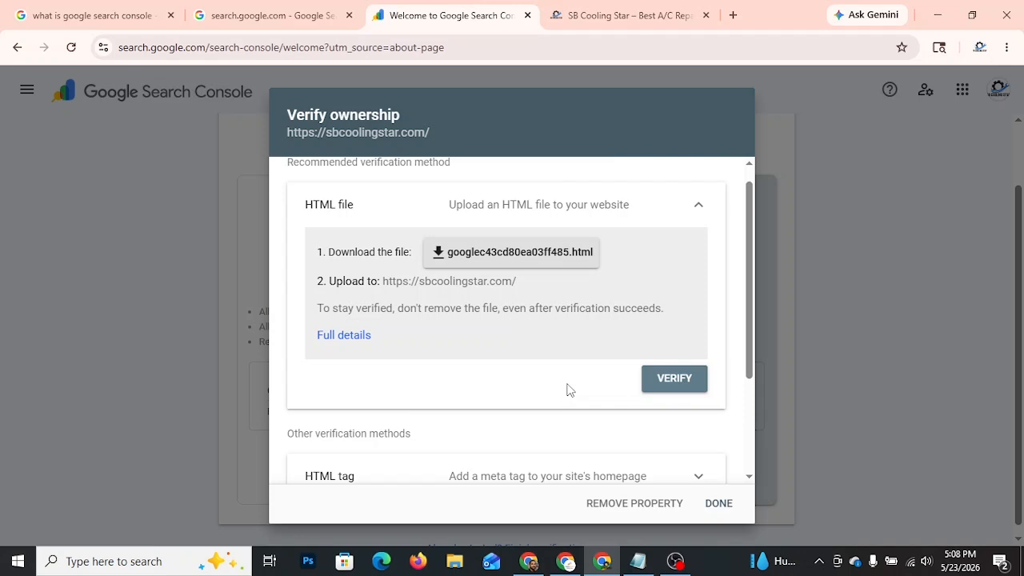
{"action": "scroll", "coordinate": [569, 390], "scroll_direction": "down", "scroll_amount": 2}
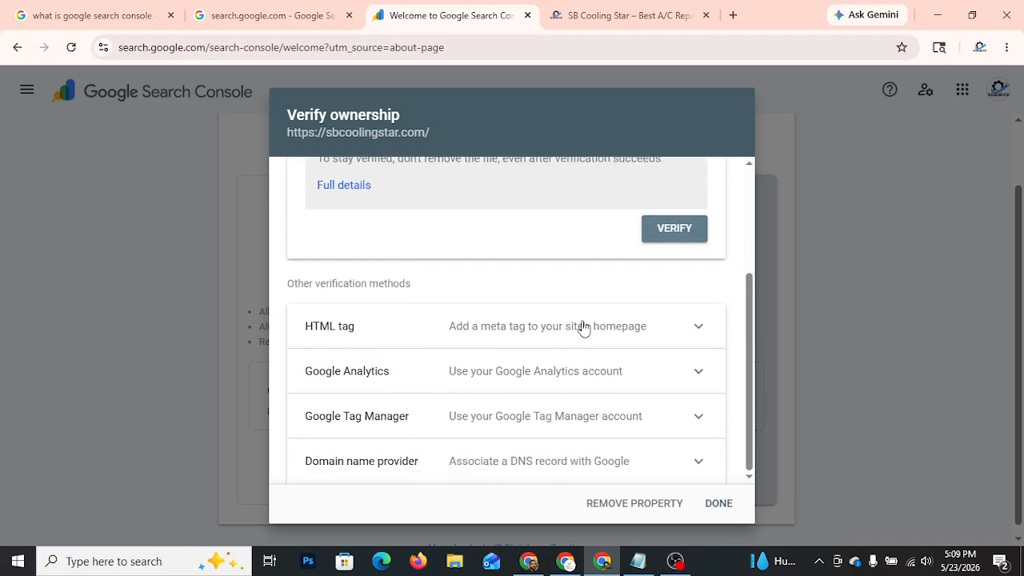
{"action": "left_click", "coordinate": [632, 329]}
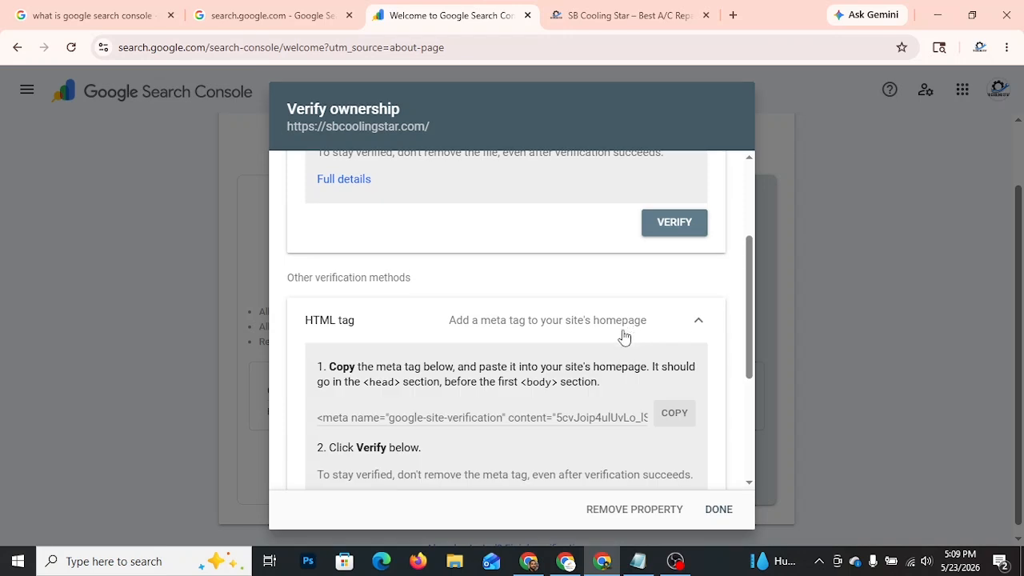
{"action": "scroll", "coordinate": [402, 376], "scroll_direction": "down", "scroll_amount": 1}
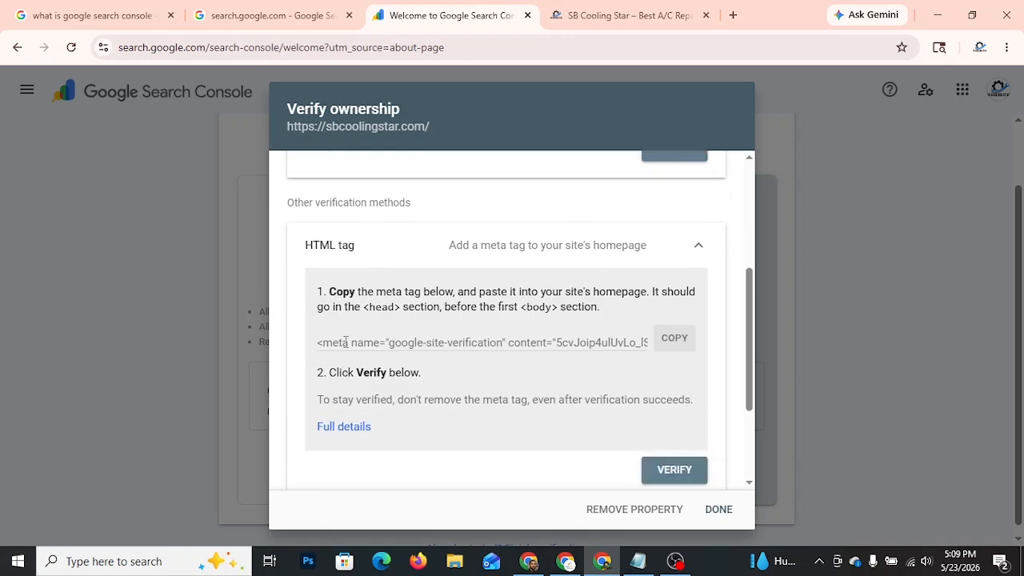
Step: Copy the site verification meta tag from the HTML tag verification method
{"action": "left_click_drag", "start_coordinate": [342, 342], "coordinate": [552, 342]}
{"action": "left_click", "coordinate": [552, 342]}
{"action": "left_click", "coordinate": [676, 345]}
{"action": "left_click", "coordinate": [673, 344]}
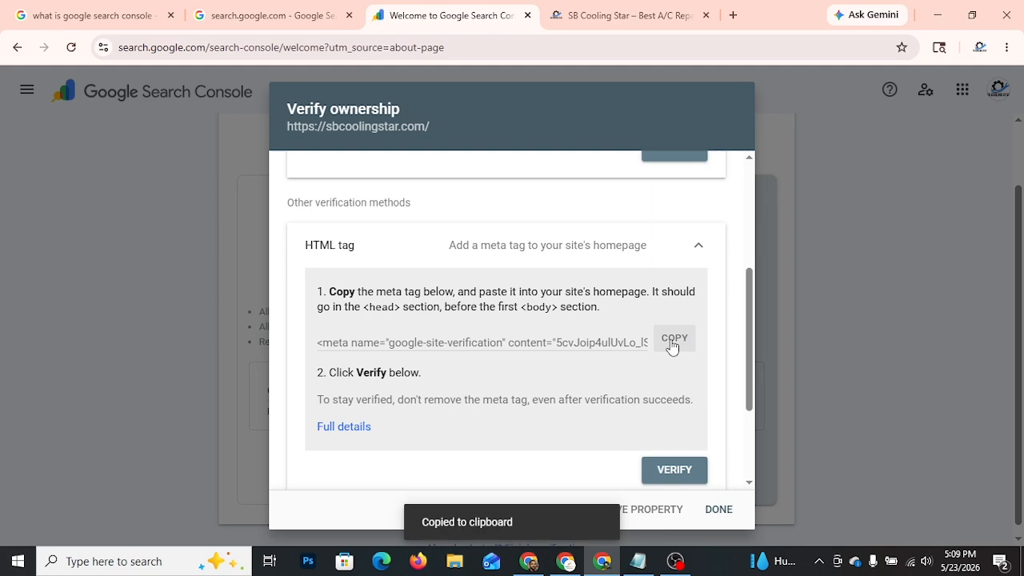
Step: Switch to the WordPress dashboard of sbcoolingstar.com and open the Theme File Editor
{"action": "key", "text": "alt+Tab"}
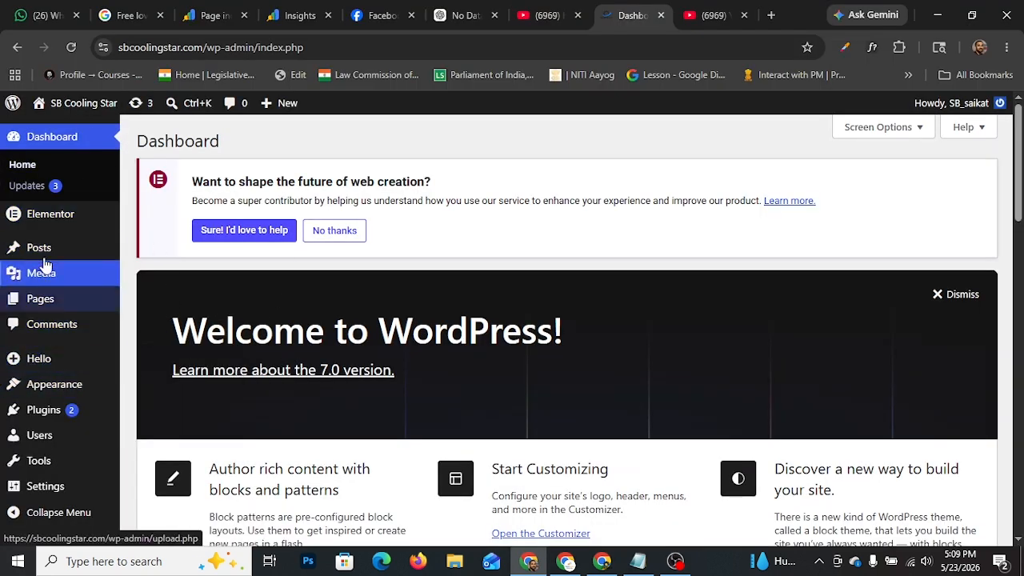
{"action": "scroll", "coordinate": [69, 284], "scroll_direction": "down", "scroll_amount": 4}
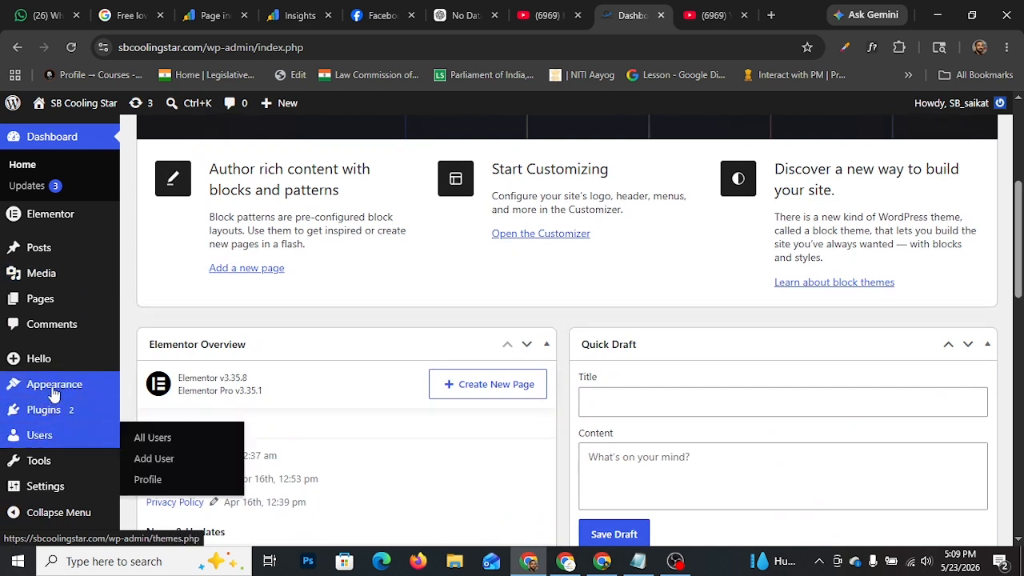
{"action": "mouse_move", "coordinate": [52, 392]}
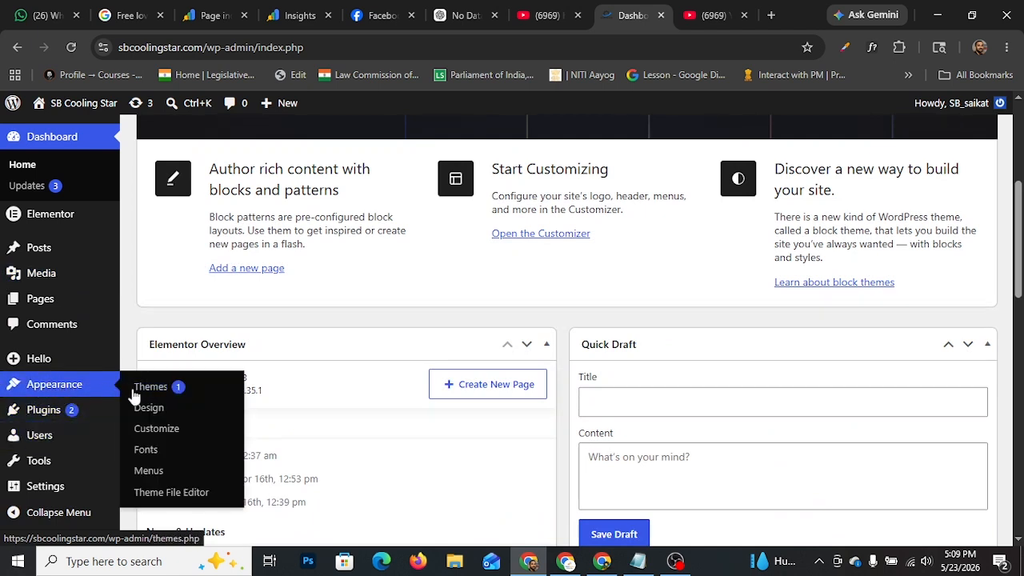
{"action": "left_click", "coordinate": [172, 493]}
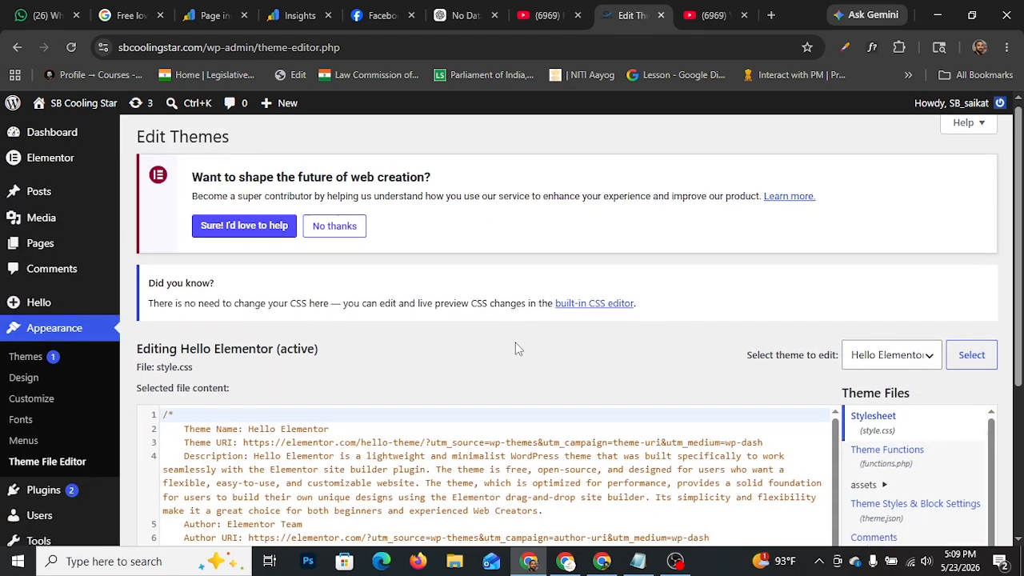
Step: Open the Hello Elementor theme's header.php for editing and locate its <head> section
{"action": "scroll", "coordinate": [515, 342], "scroll_direction": "down", "scroll_amount": 3}
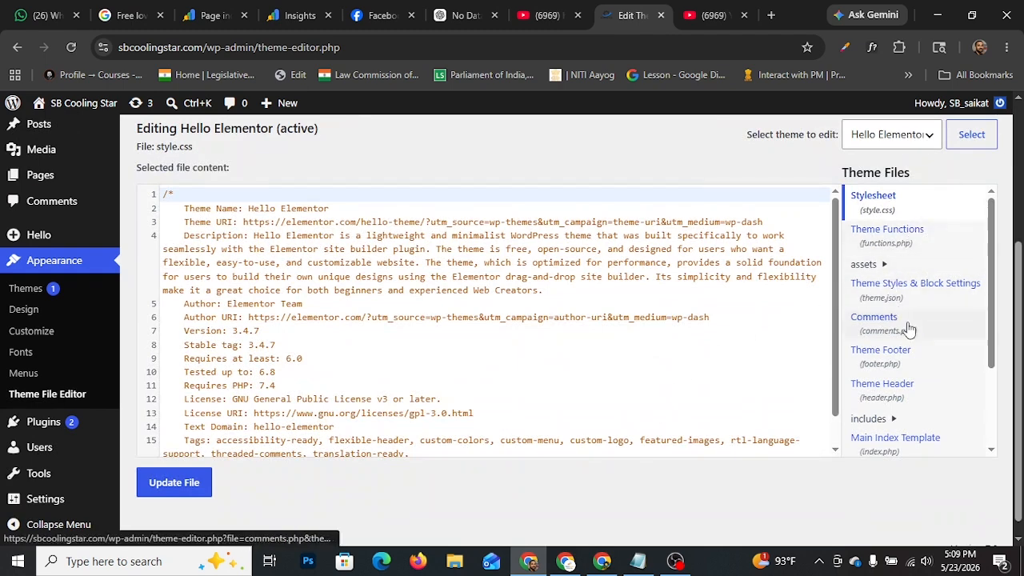
{"action": "left_click", "coordinate": [877, 405]}
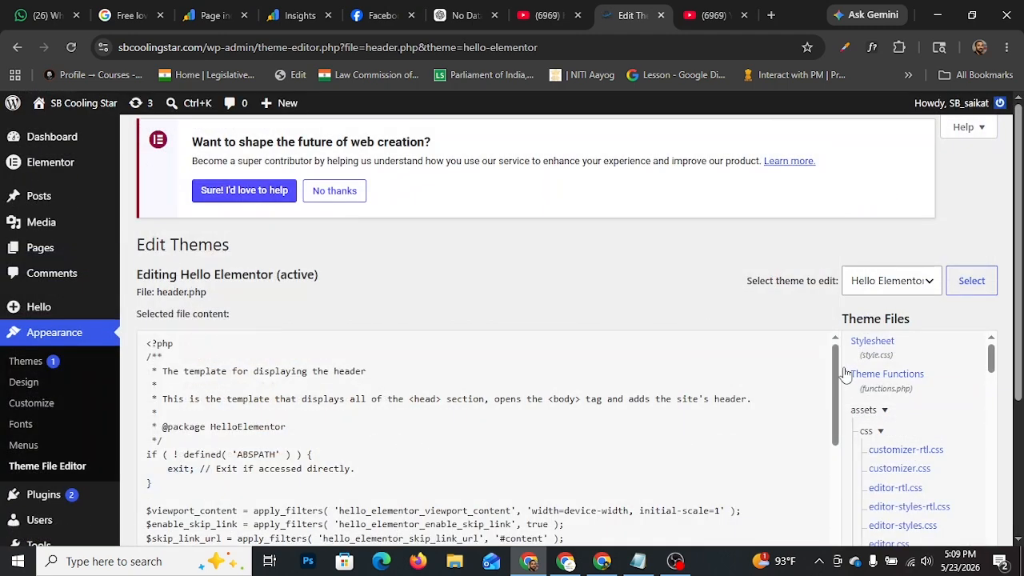
{"action": "scroll", "coordinate": [674, 282], "scroll_direction": "down", "scroll_amount": 2}
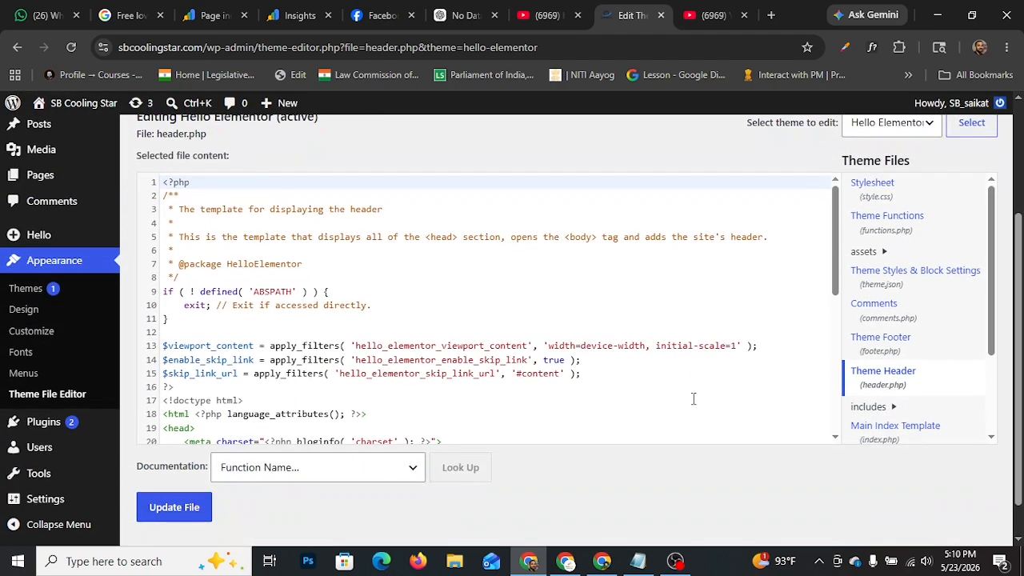
{"action": "scroll", "coordinate": [692, 398], "scroll_direction": "down", "scroll_amount": 1}
{"action": "scroll", "coordinate": [566, 478], "scroll_direction": "up", "scroll_amount": 2}
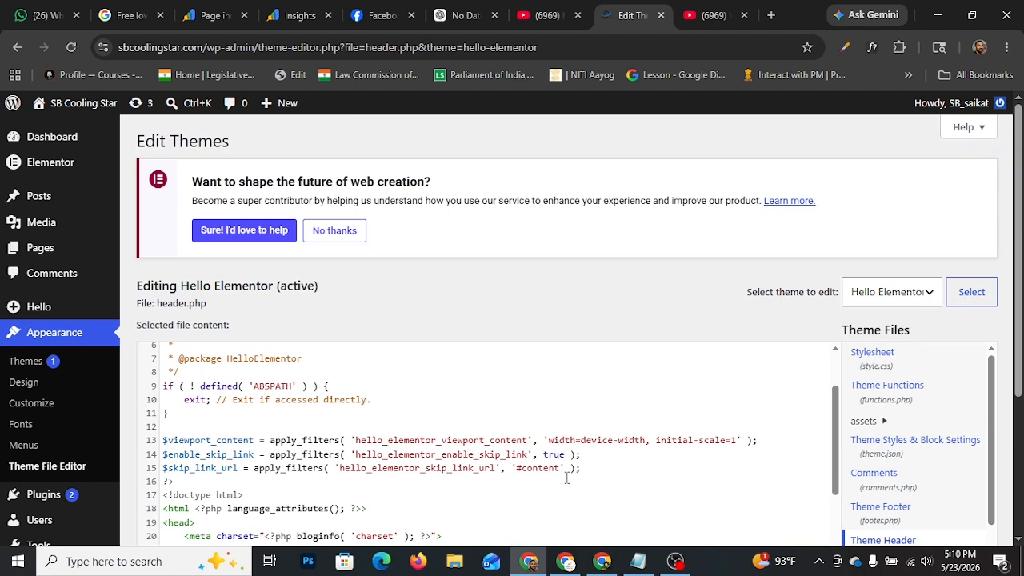
{"action": "scroll", "coordinate": [654, 290], "scroll_direction": "down", "scroll_amount": 1}
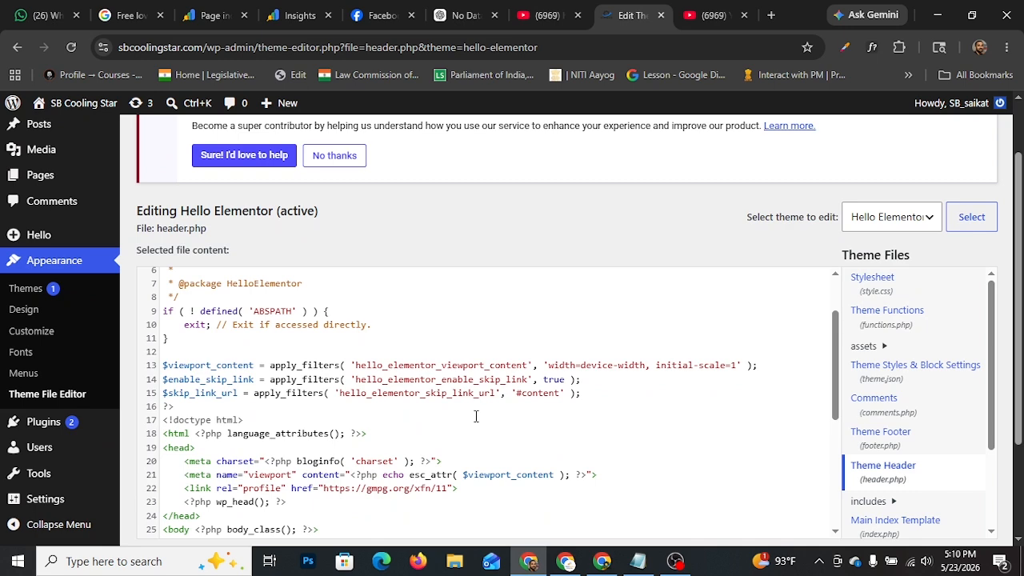
{"action": "scroll", "coordinate": [476, 415], "scroll_direction": "down", "scroll_amount": 3}
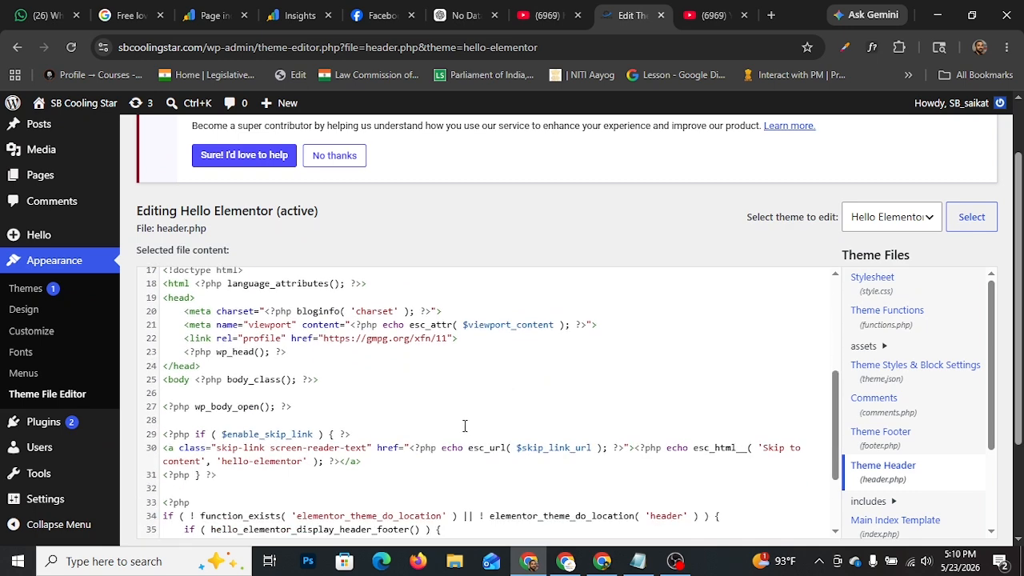
{"action": "scroll", "coordinate": [458, 427], "scroll_direction": "up", "scroll_amount": 1}
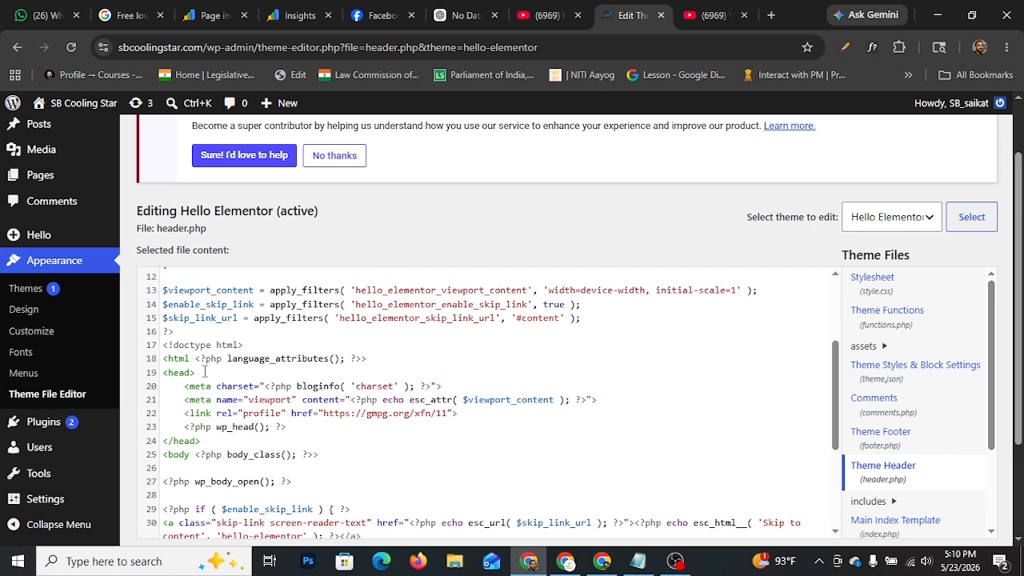
Step: Paste the copied verification meta tag on a separate line between wp_head() and the closing </head> tag, and save header.php
{"action": "left_click", "coordinate": [603, 561]}
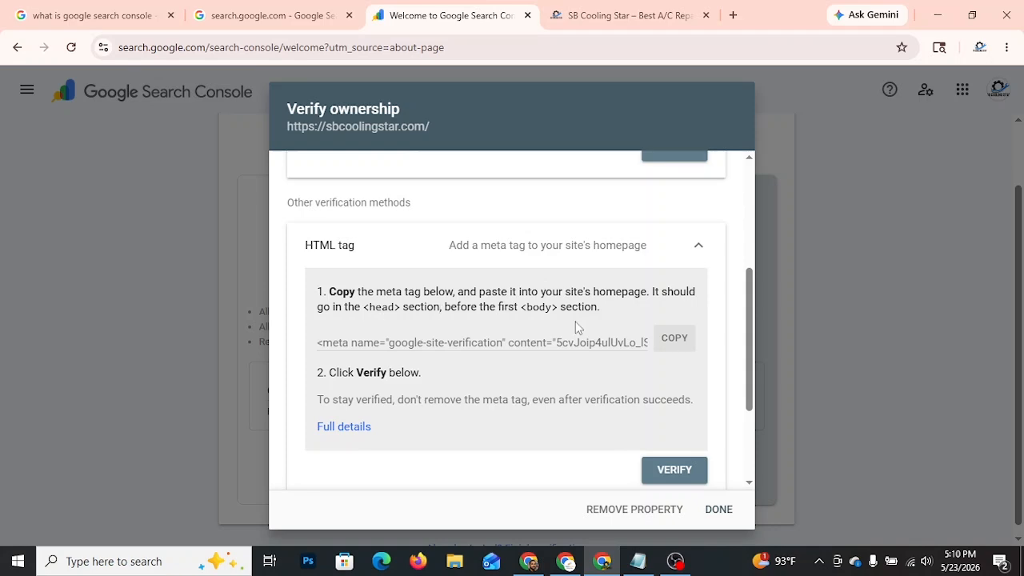
{"action": "left_click", "coordinate": [528, 561]}
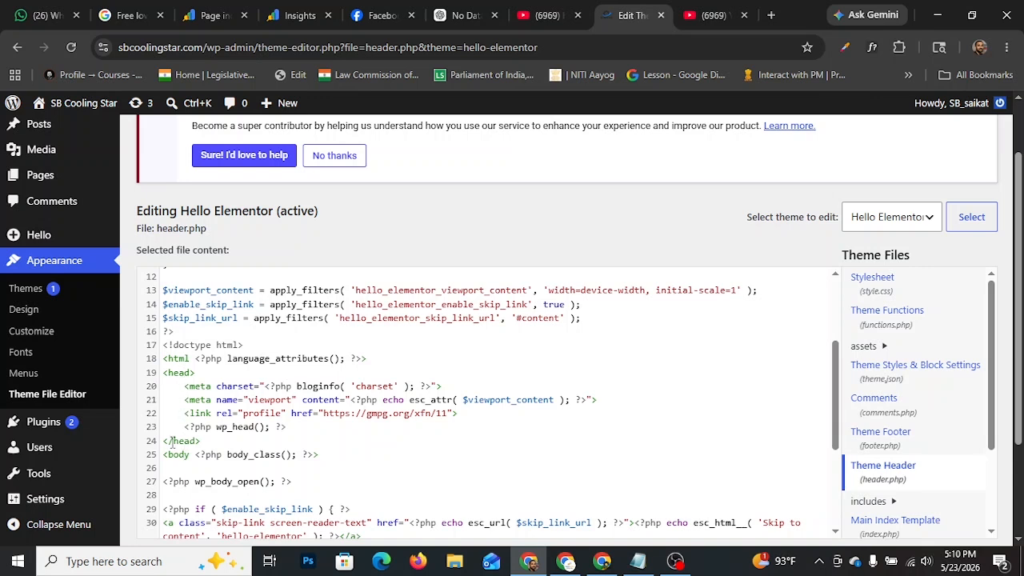
{"action": "left_click", "coordinate": [171, 441]}
{"action": "left_click", "coordinate": [300, 426]}
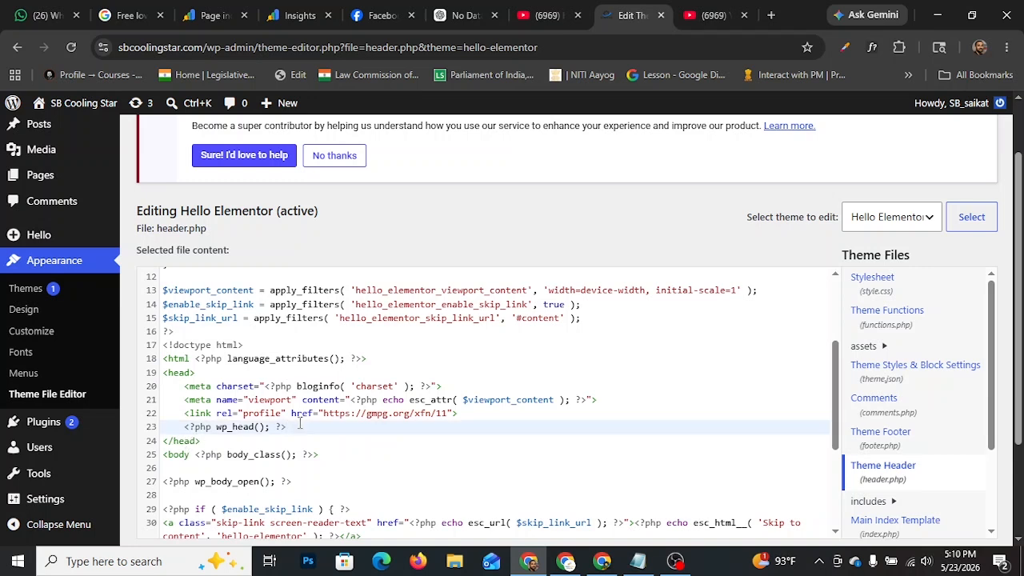
{"action": "key", "text": "Return"}
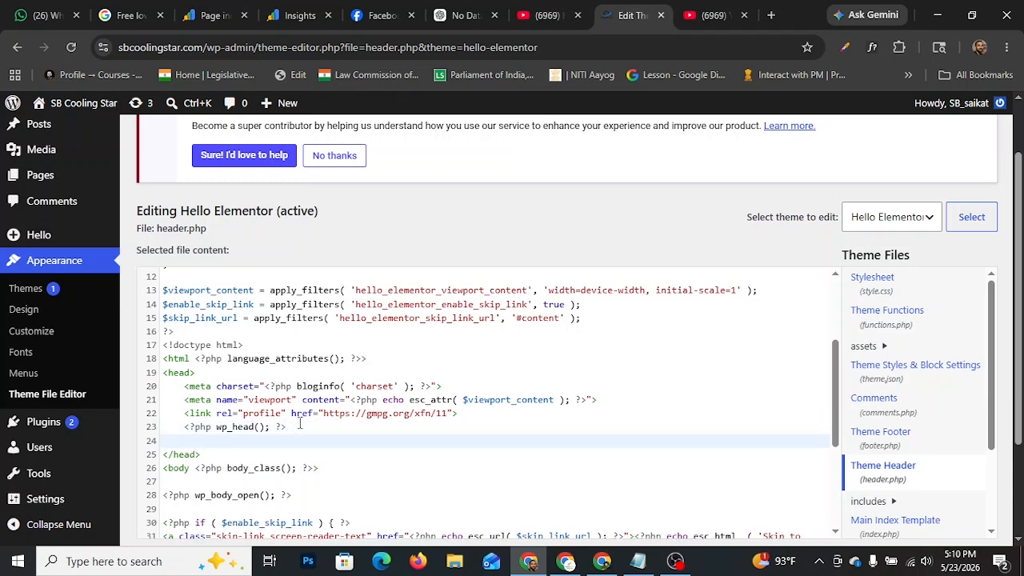
{"action": "key", "text": "Return"}
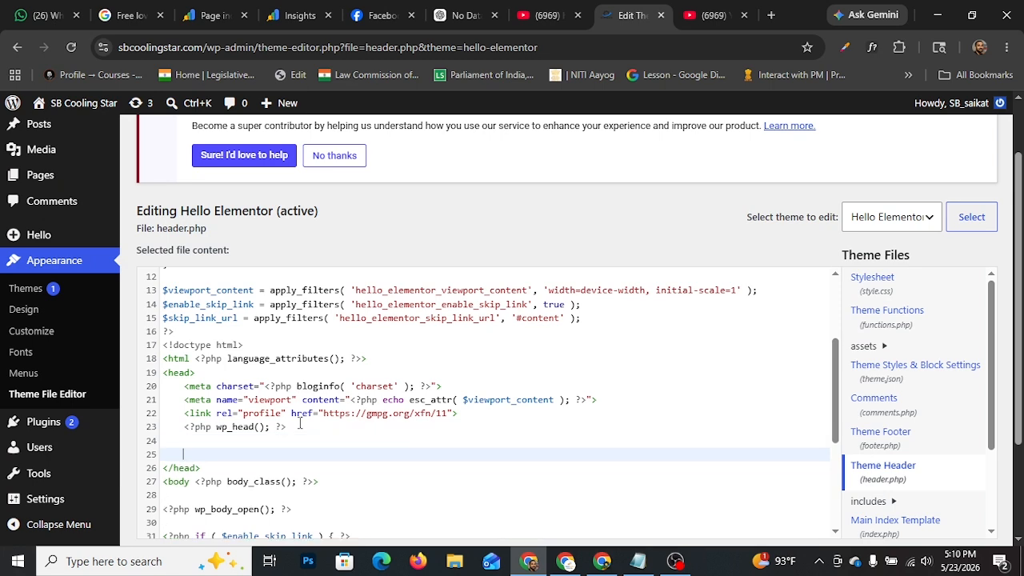
{"action": "type", "text": "<meta name=\"google-site-verification\" content=\"5cvJoip4ulUvLo_lS4tYh_9y5XLOSkTGwss10j1ZeYg\" />"}
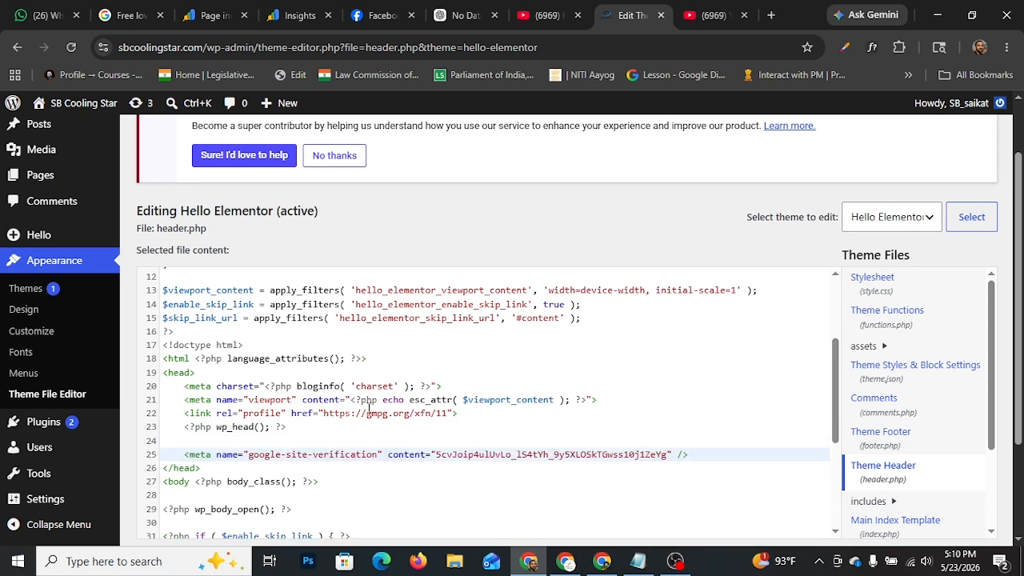
{"action": "scroll", "coordinate": [368, 412], "scroll_direction": "down", "scroll_amount": 5}
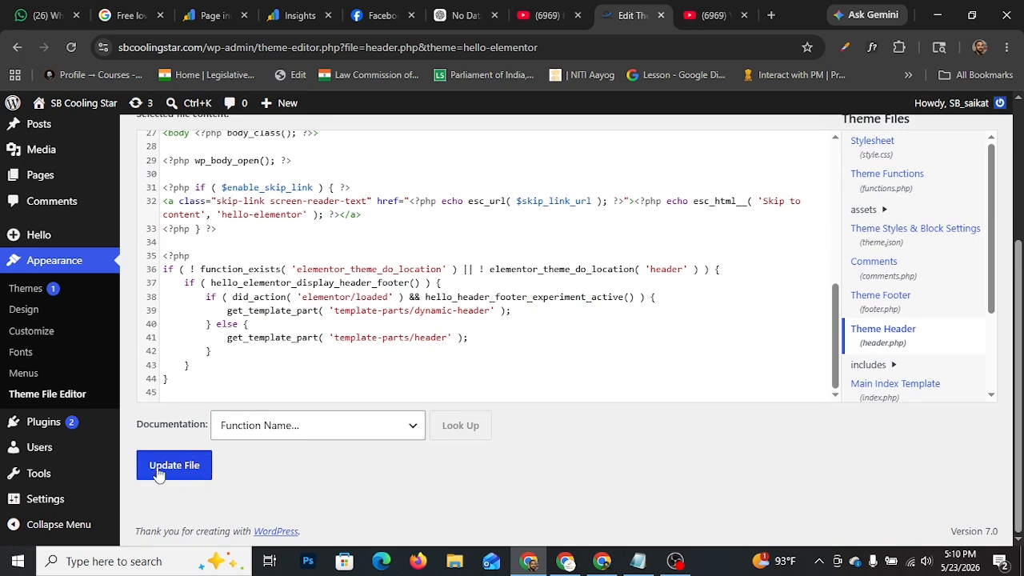
{"action": "left_click", "coordinate": [159, 473]}
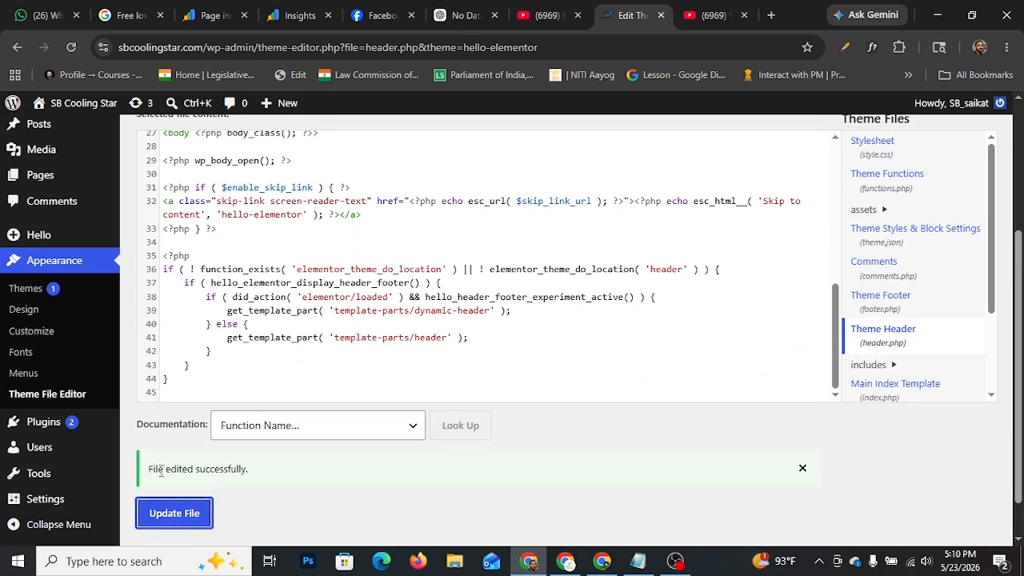
{"action": "left_click", "coordinate": [592, 563]}
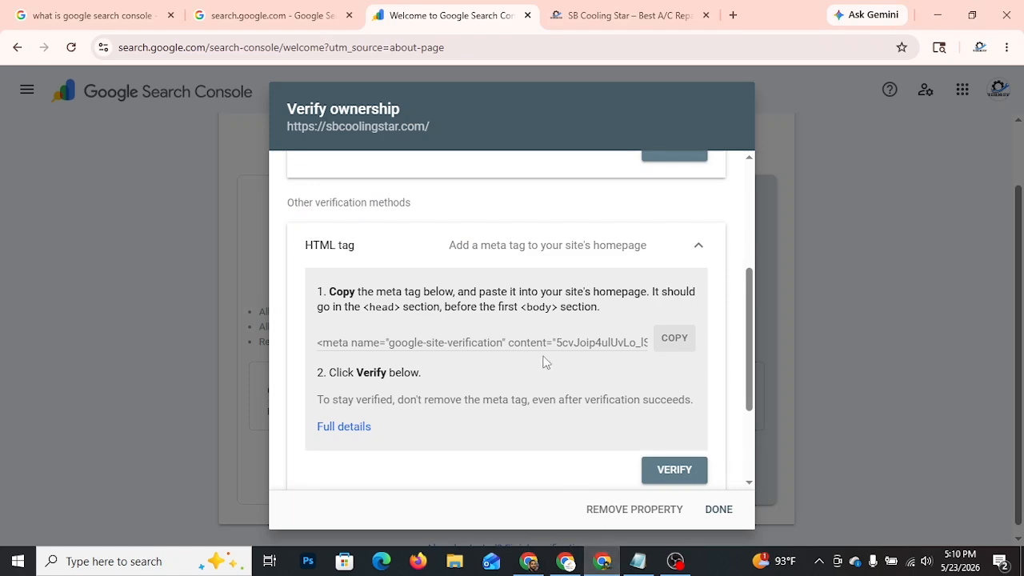
{"action": "scroll", "coordinate": [629, 368], "scroll_direction": "up", "scroll_amount": 3}
{"action": "scroll", "coordinate": [628, 369], "scroll_direction": "down", "scroll_amount": 5}
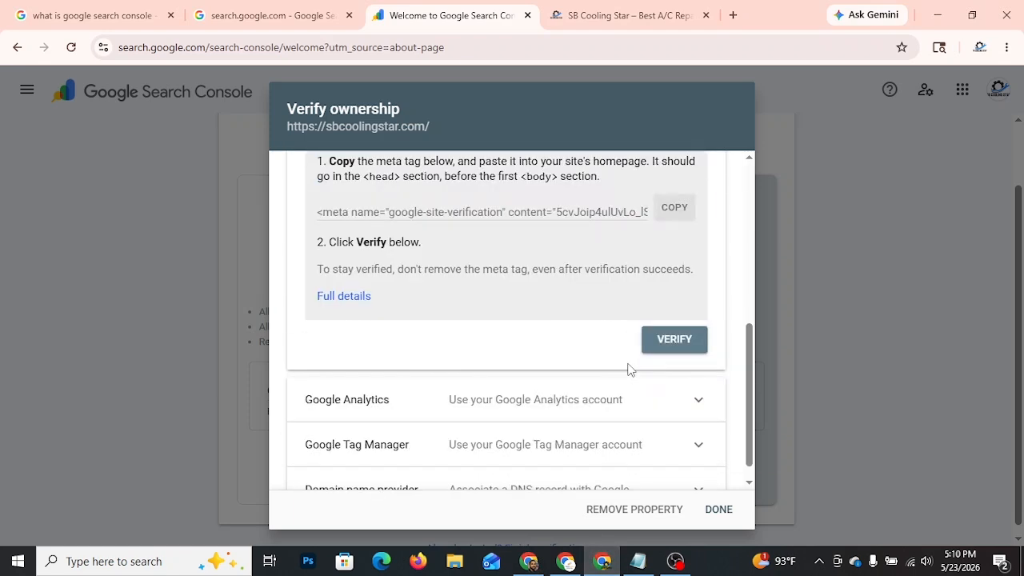
{"action": "left_click", "coordinate": [680, 343]}
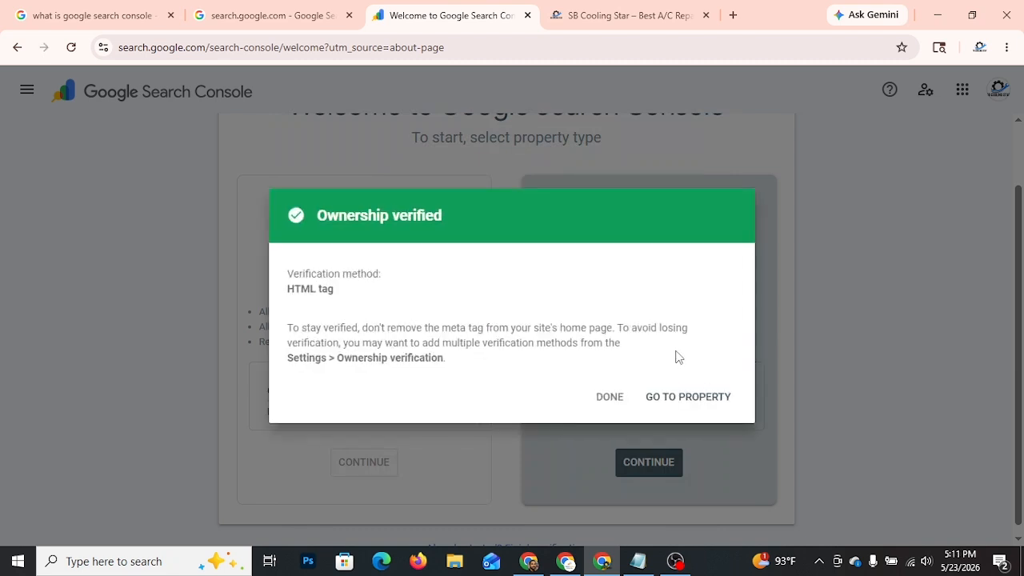
{"action": "triple_click", "coordinate": [367, 214]}
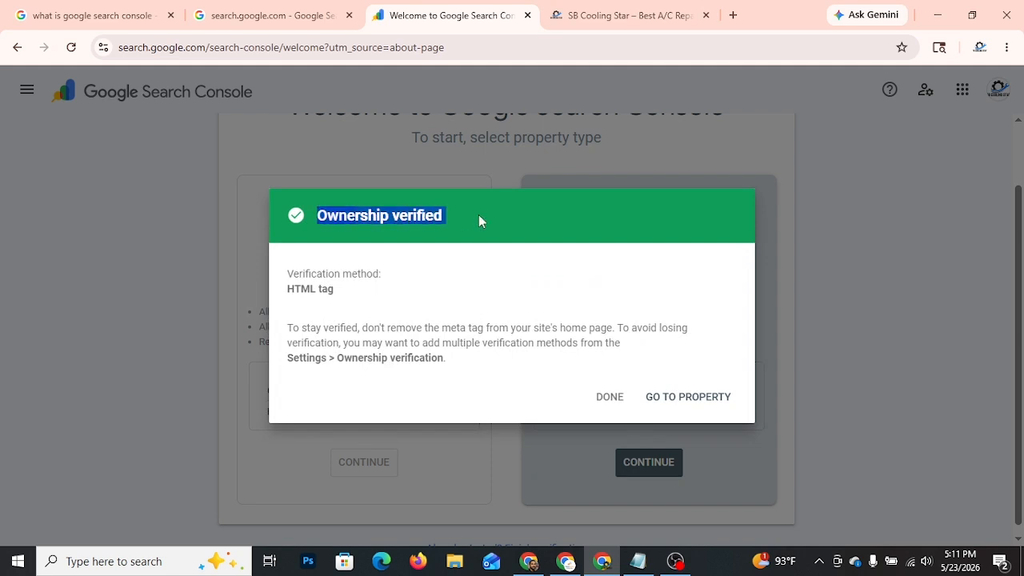
{"action": "left_click", "coordinate": [678, 399]}
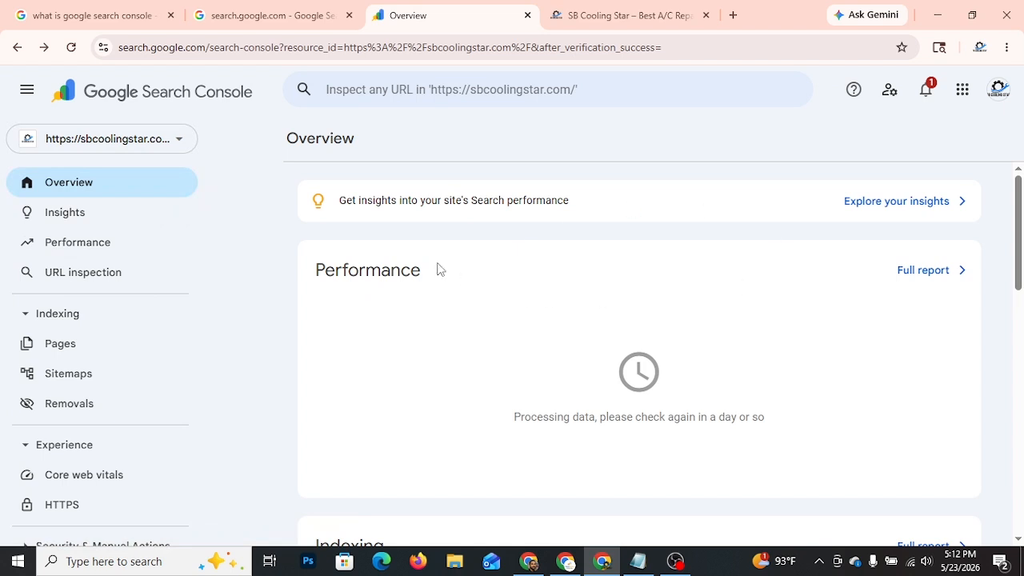
Step: Review the Performance and Indexing sections of the property's overview and open the Insights report
{"action": "scroll", "coordinate": [560, 258], "scroll_direction": "down", "scroll_amount": 12}
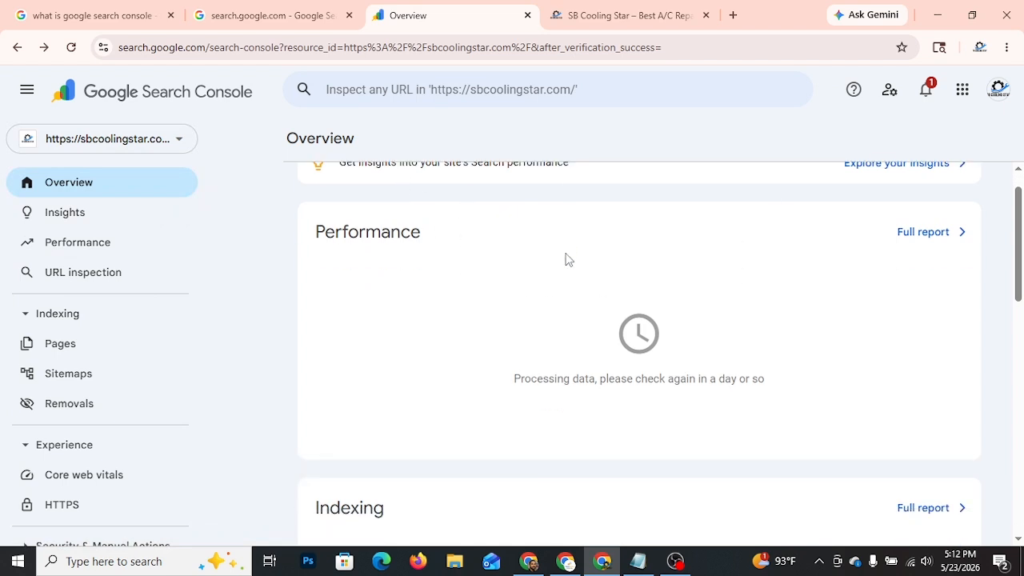
{"action": "scroll", "coordinate": [566, 266], "scroll_direction": "up", "scroll_amount": 12}
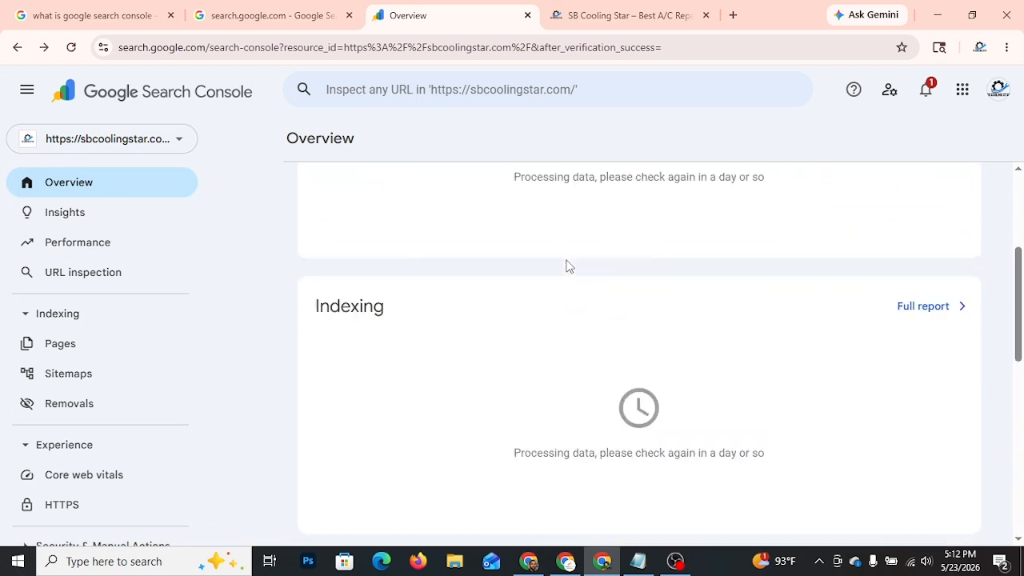
{"action": "left_click", "coordinate": [82, 217]}
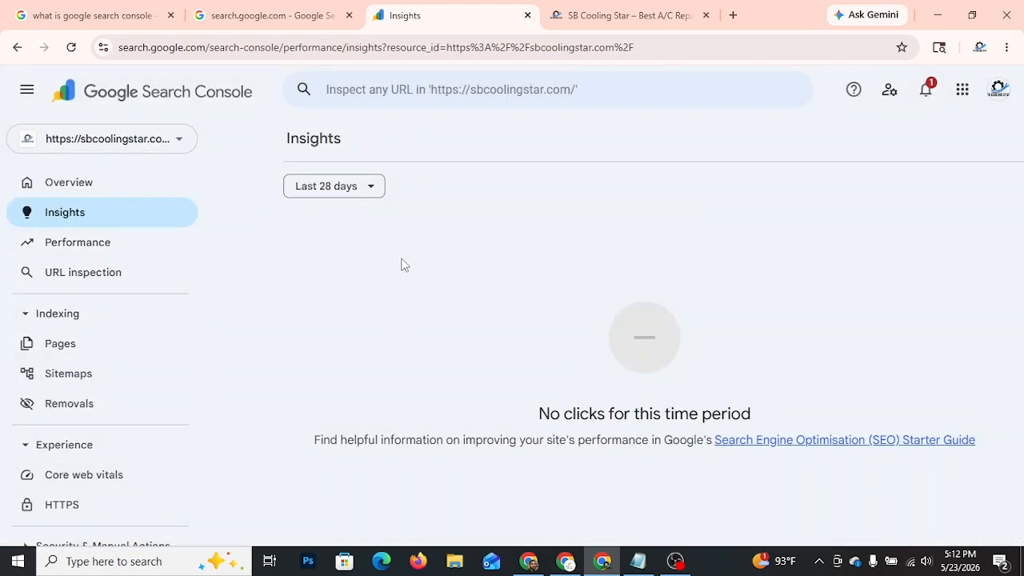
Step: Open the Sitemaps report, dismiss its introductory tip and look through the remaining report categories
{"action": "left_click", "coordinate": [93, 377]}
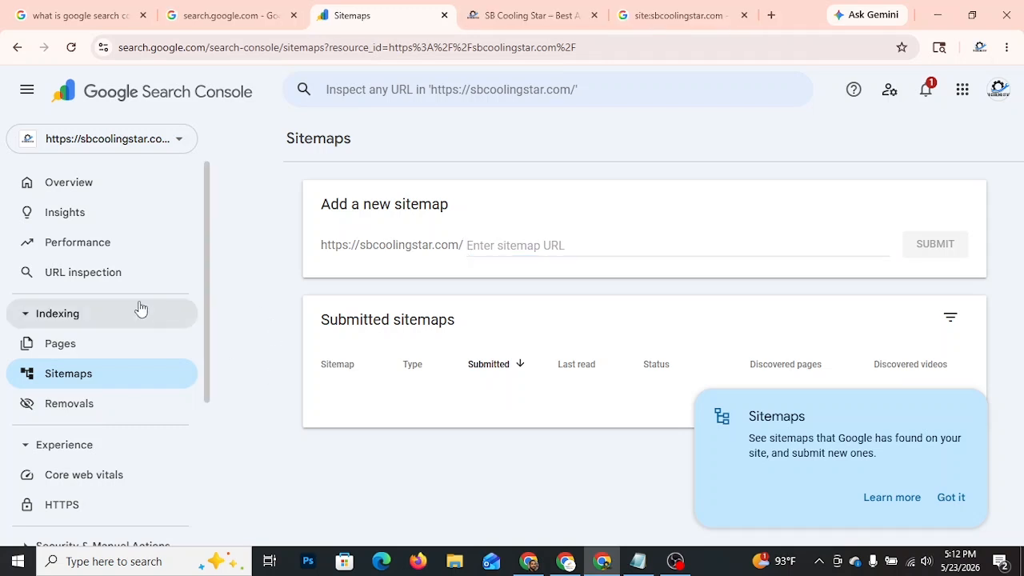
{"action": "scroll", "coordinate": [114, 285], "scroll_direction": "down", "scroll_amount": 2}
{"action": "left_click", "coordinate": [956, 501]}
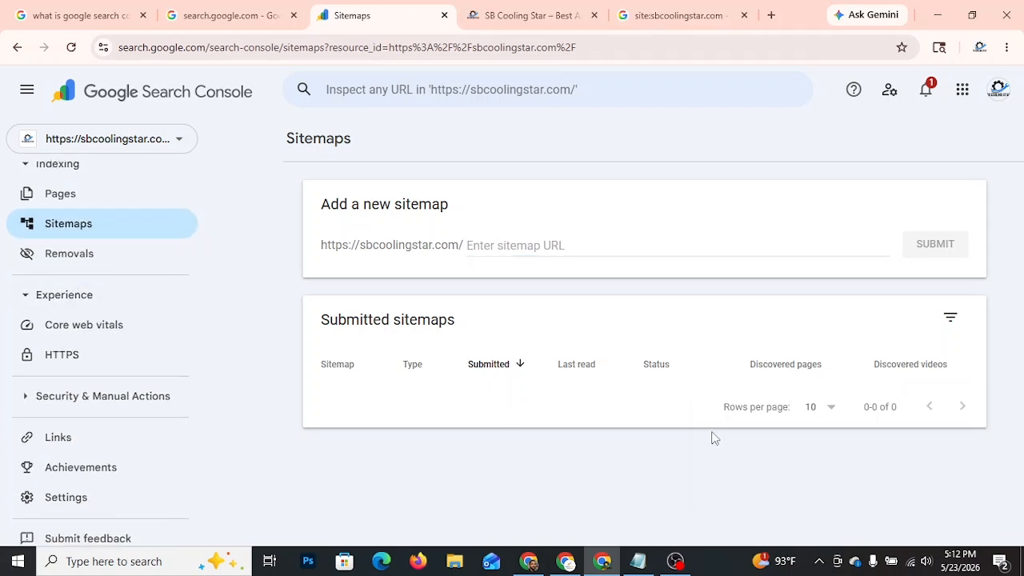
{"action": "scroll", "coordinate": [114, 322], "scroll_direction": "down", "scroll_amount": 1}
{"action": "scroll", "coordinate": [120, 302], "scroll_direction": "up", "scroll_amount": 3}
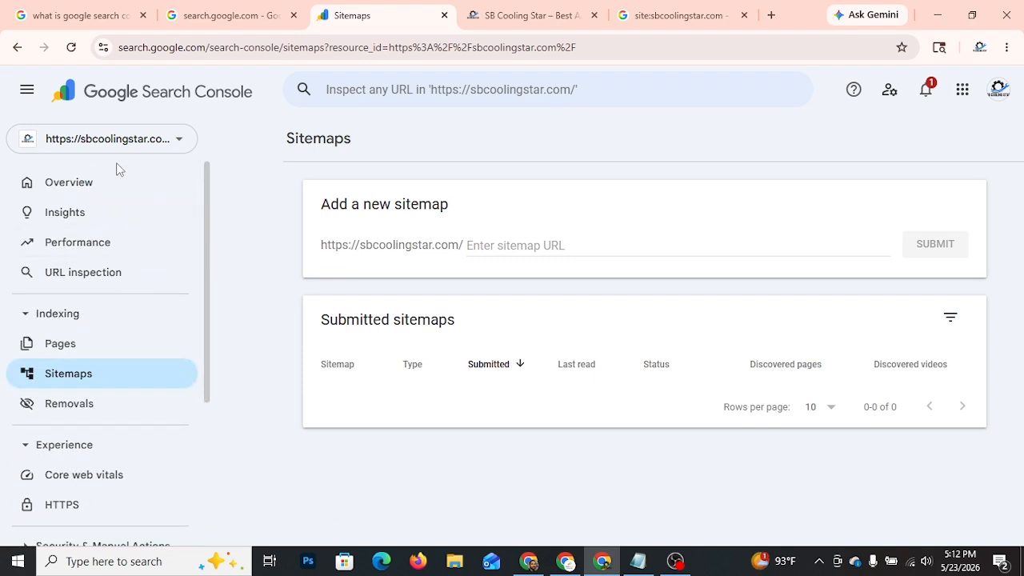
{"action": "scroll", "coordinate": [124, 297], "scroll_direction": "down", "scroll_amount": 3}
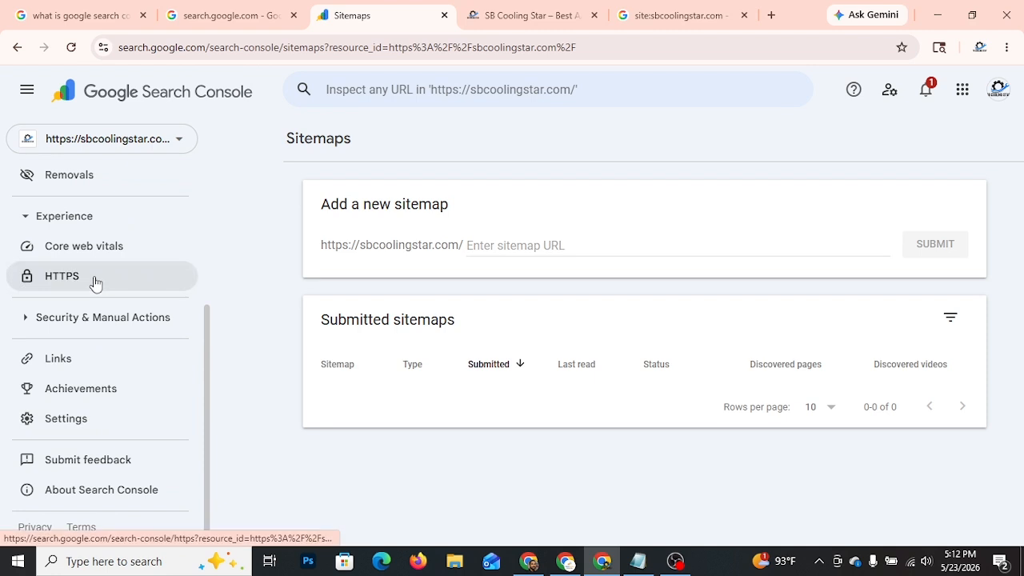
Step: Check the Manual actions and Security issues reports for the property
{"action": "left_click", "coordinate": [86, 324]}
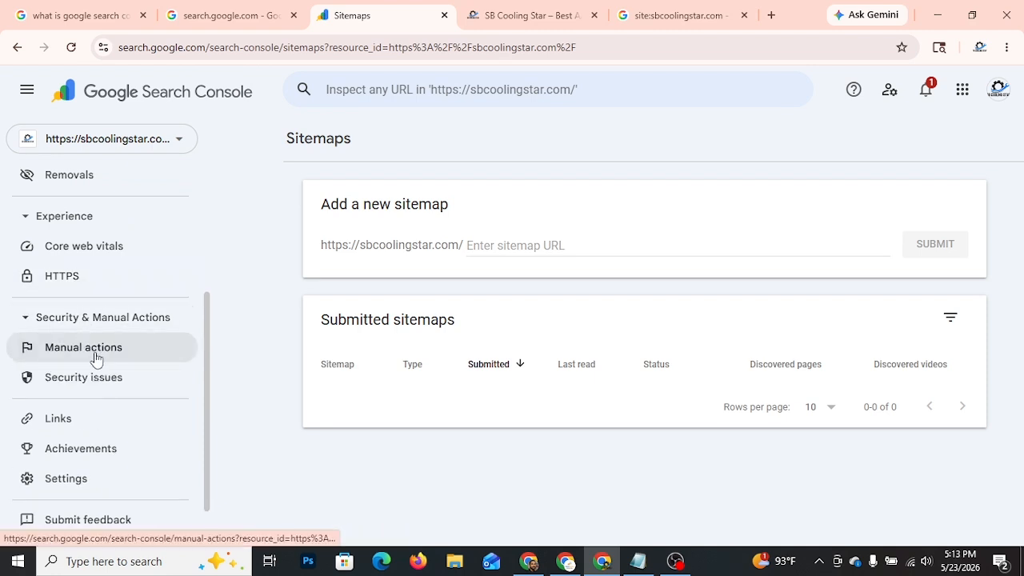
{"action": "left_click", "coordinate": [94, 358]}
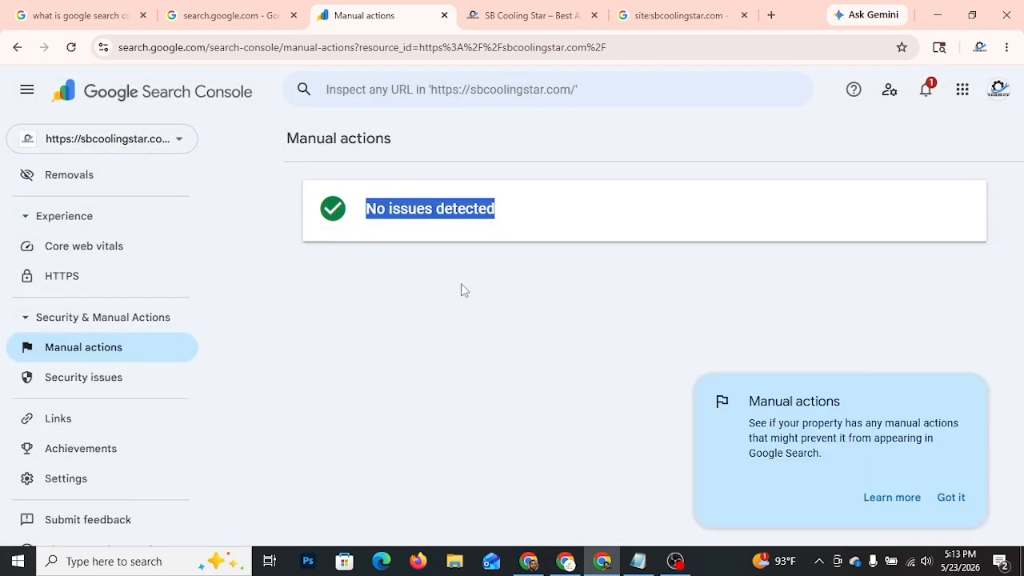
{"action": "left_click", "coordinate": [91, 385]}
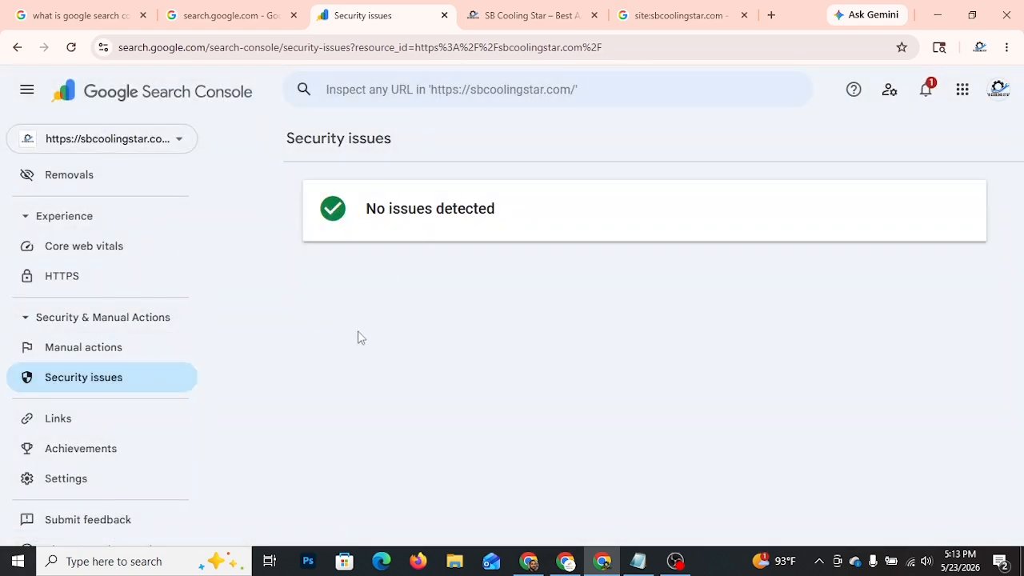